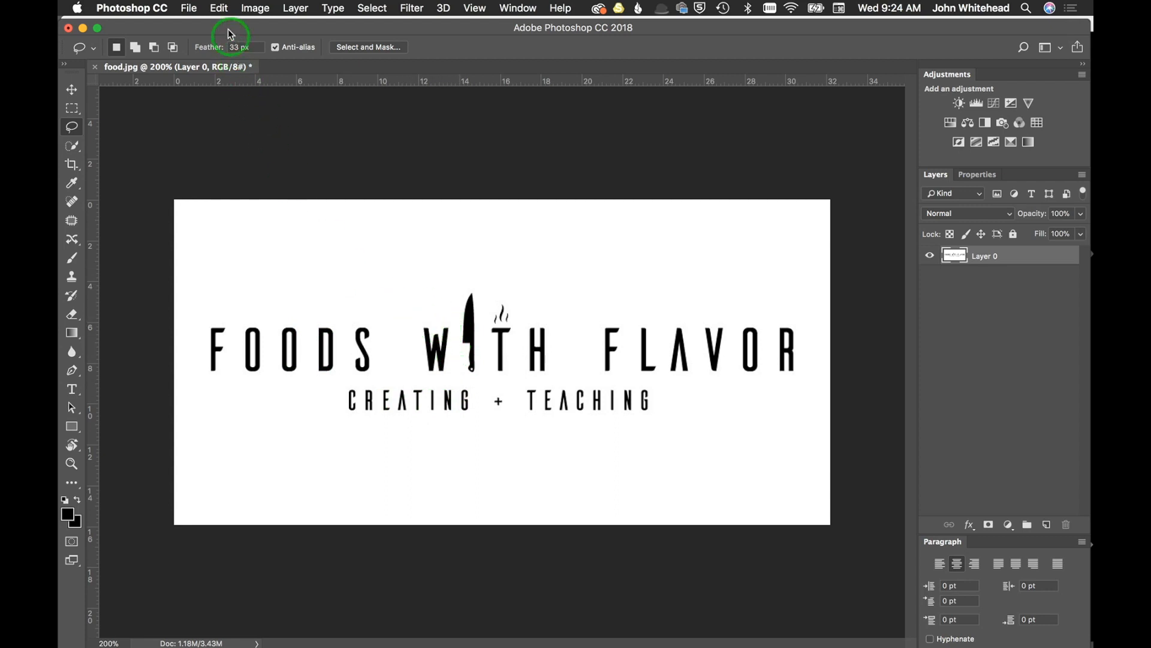
left_click(217, 8)
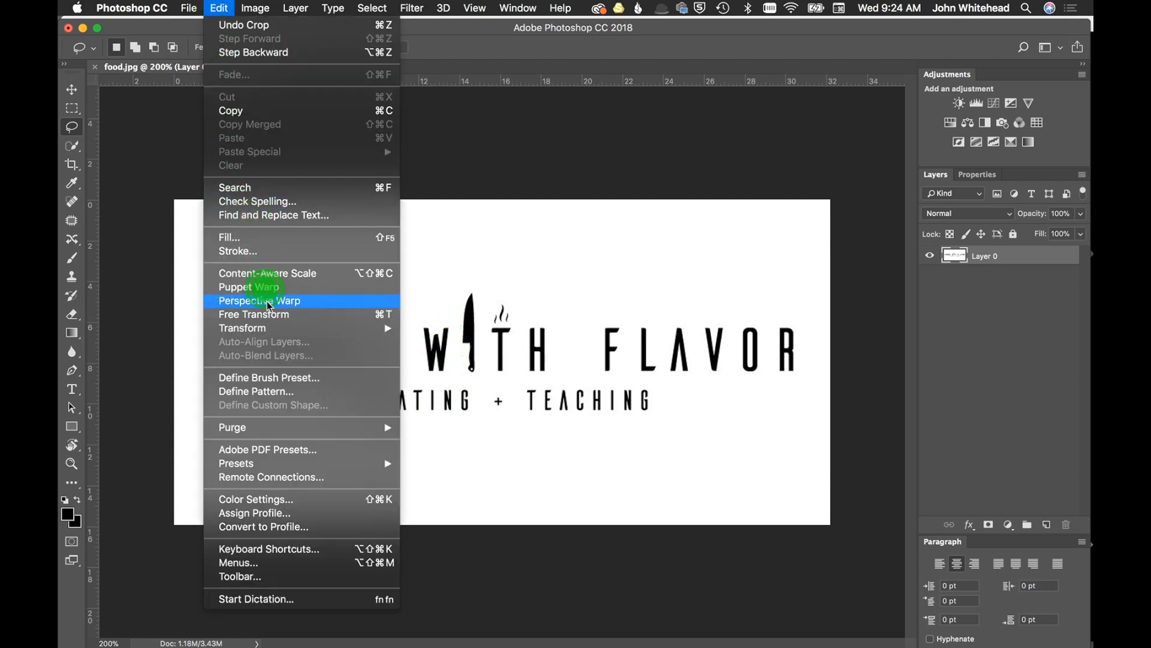
left_click(283, 383)
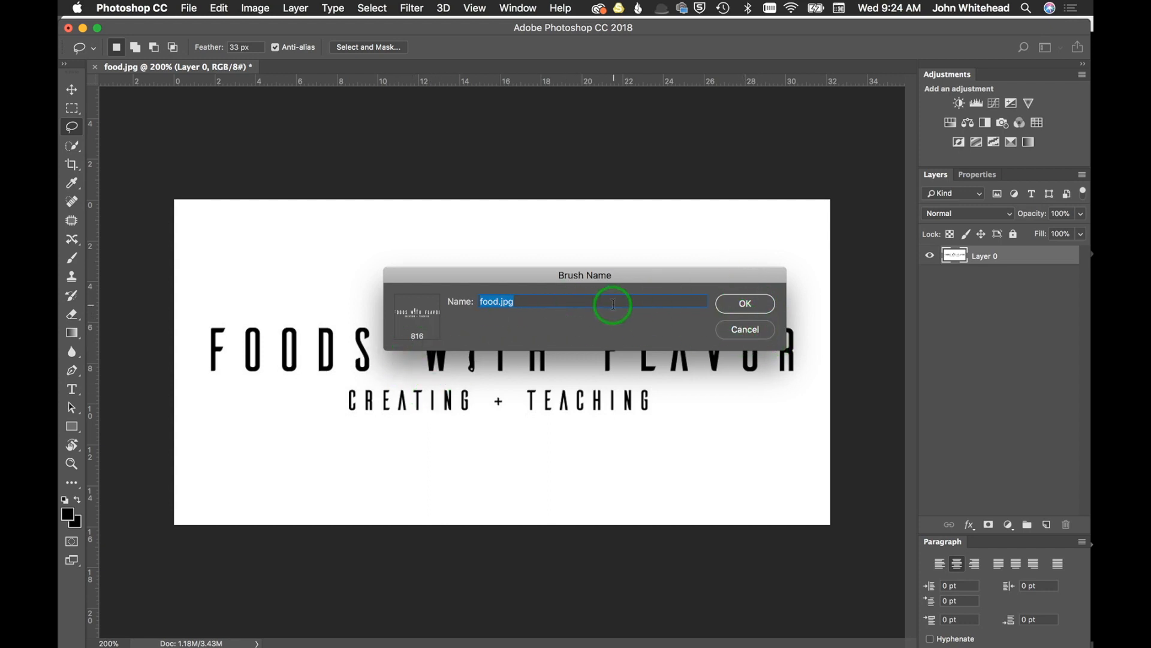
left_click(754, 335)
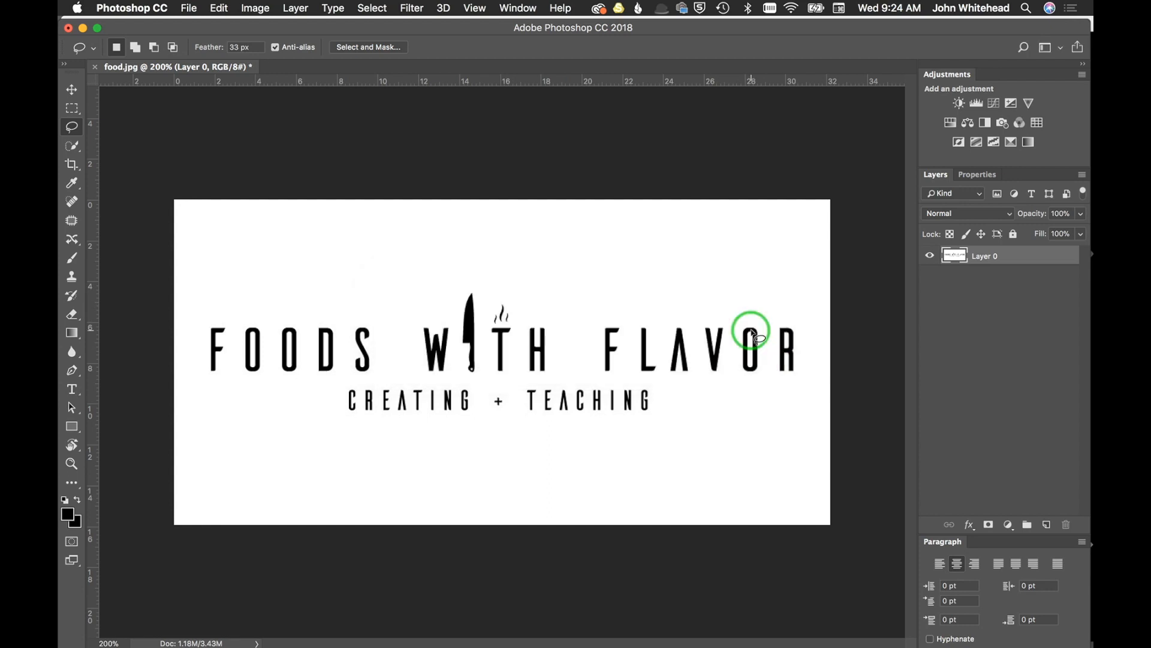
Stamp the Foods with Flavor logo with the Brush tool, in black above the main logo and in red below it.
left_click(73, 259)
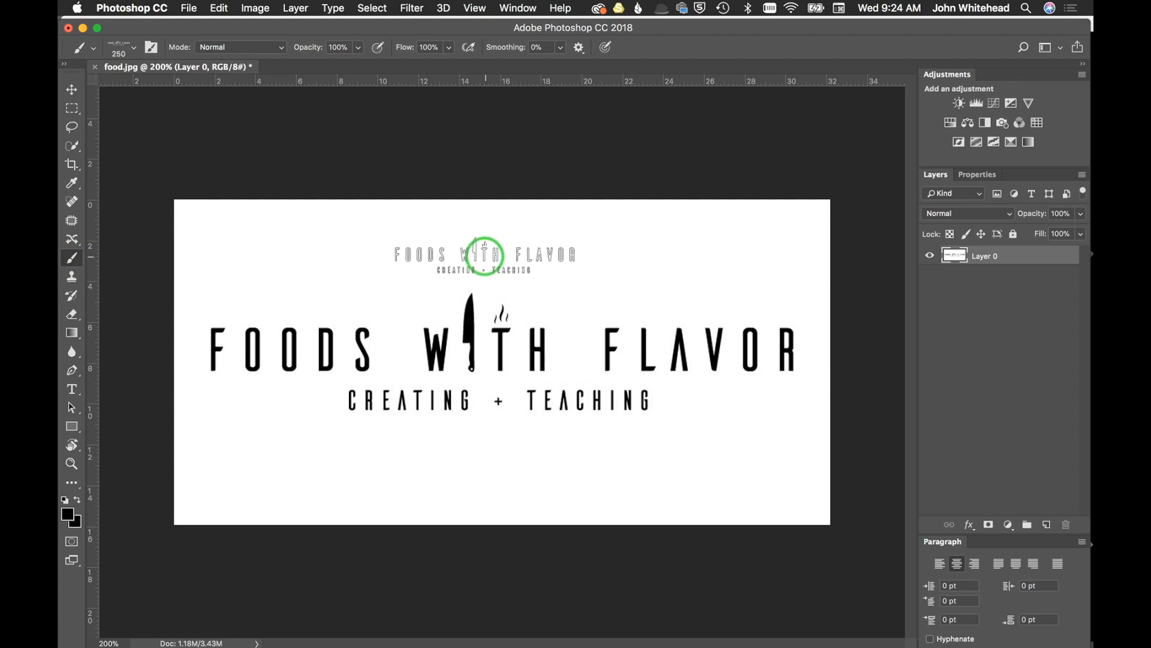
left_click(485, 255)
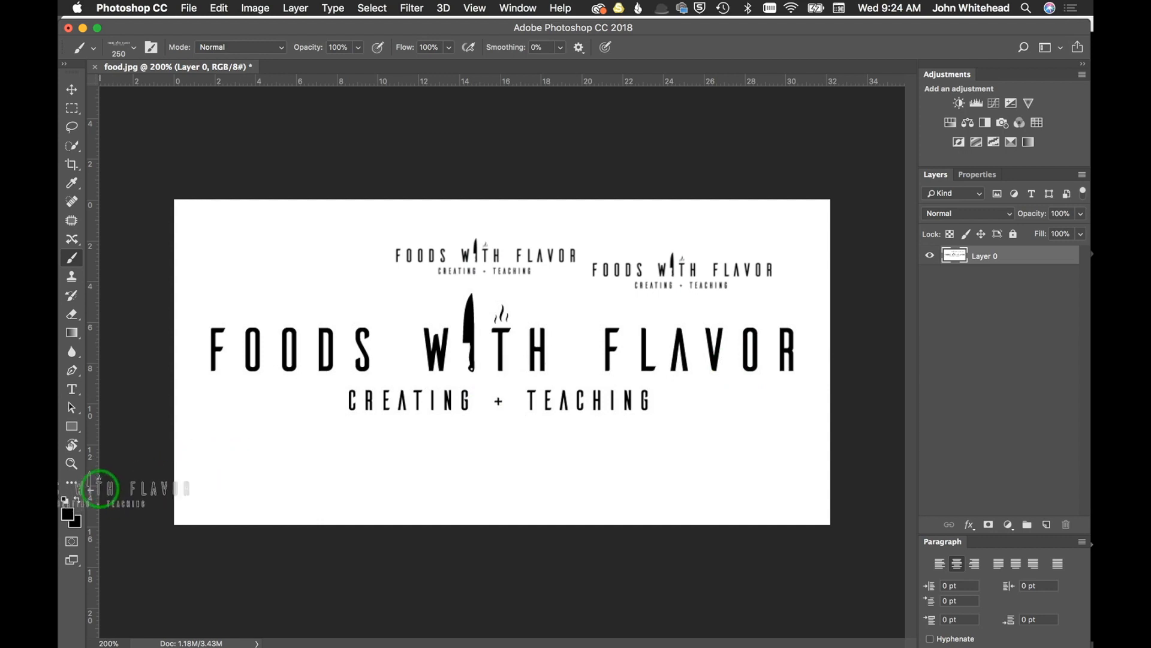
left_click(69, 516)
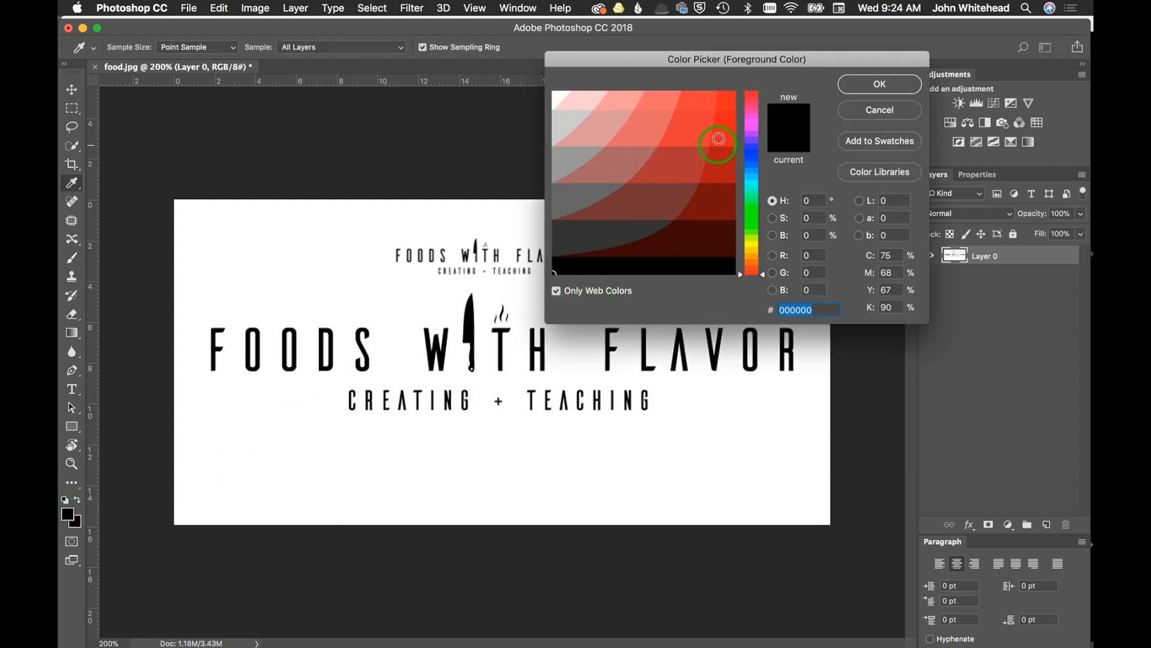
left_click(724, 129)
left_click(861, 82)
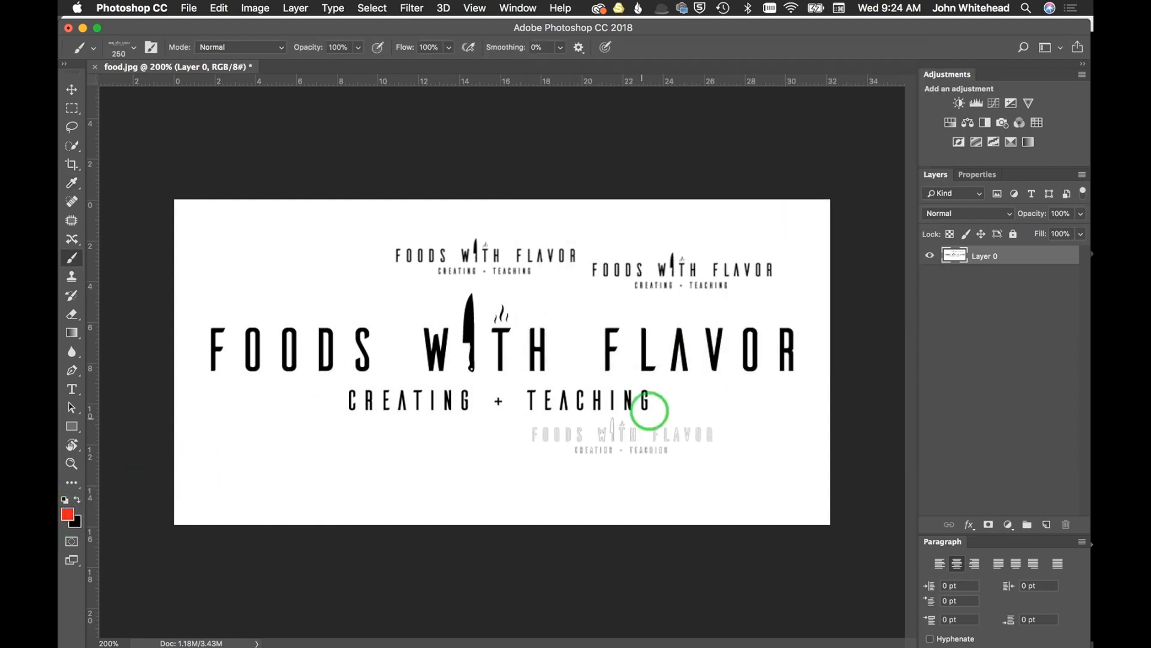
left_click(571, 444)
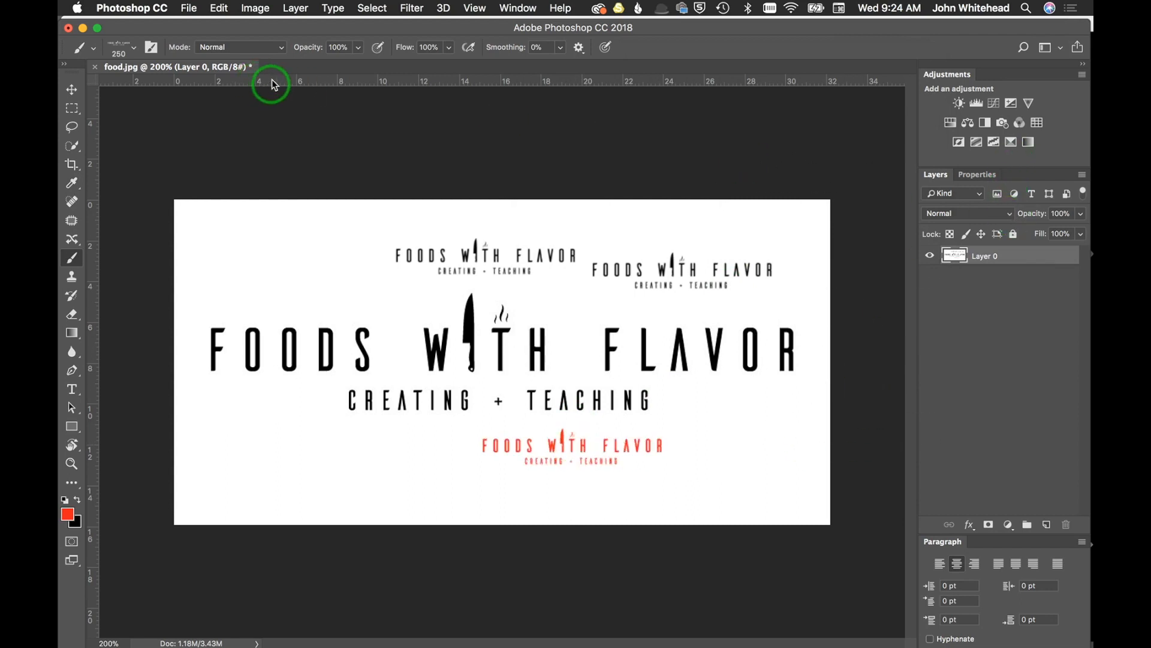
Stamp the red logo at 50% brush opacity beside the full-strength red one, and restore the brush opacity to 100%.
left_click_drag(309, 47, 271, 49)
left_click(366, 456)
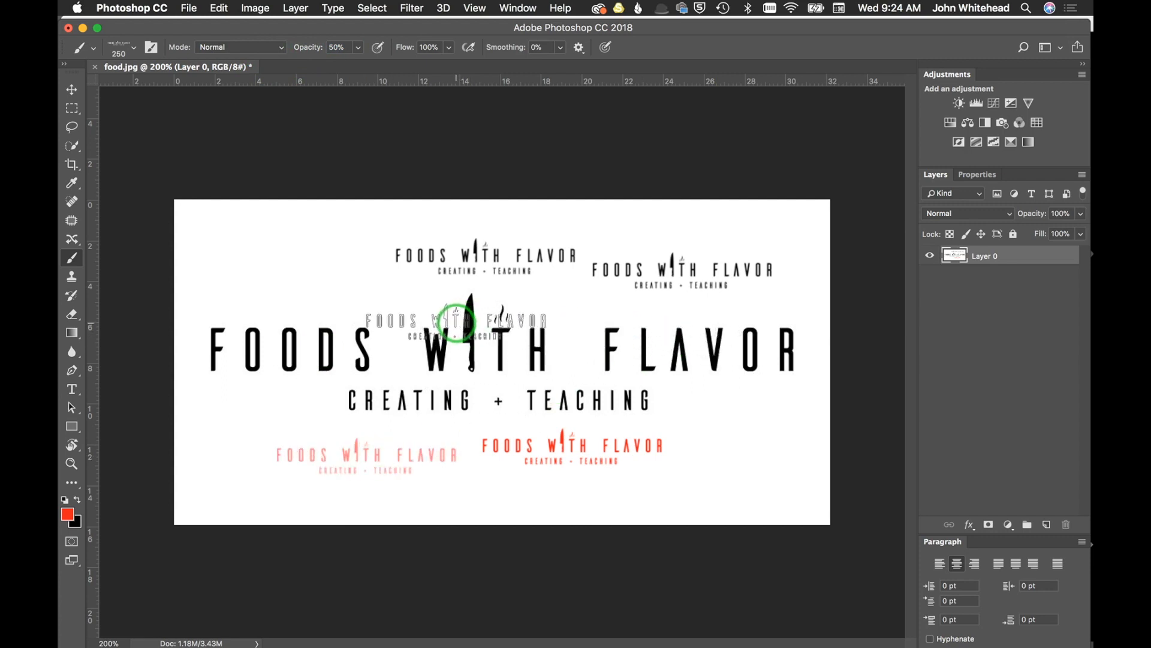
left_click_drag(306, 50, 419, 55)
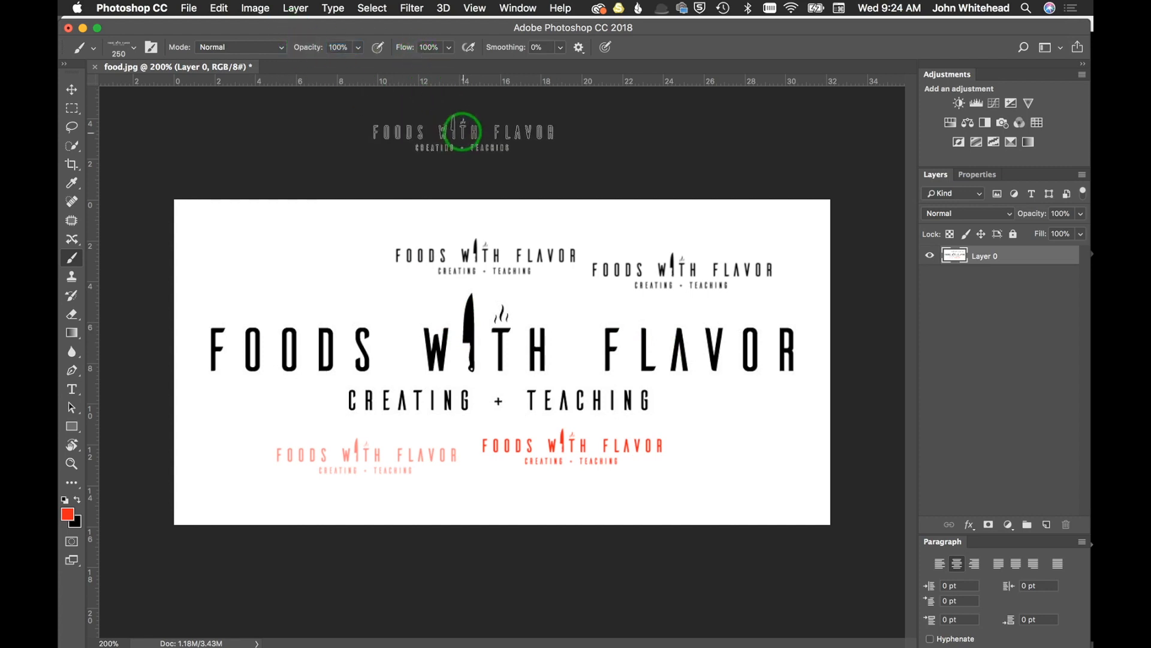
Undo all the black and red logo brush stamps around the main logo.
key("alt+super+z")
key("alt+super+z")
key("alt+super+z")
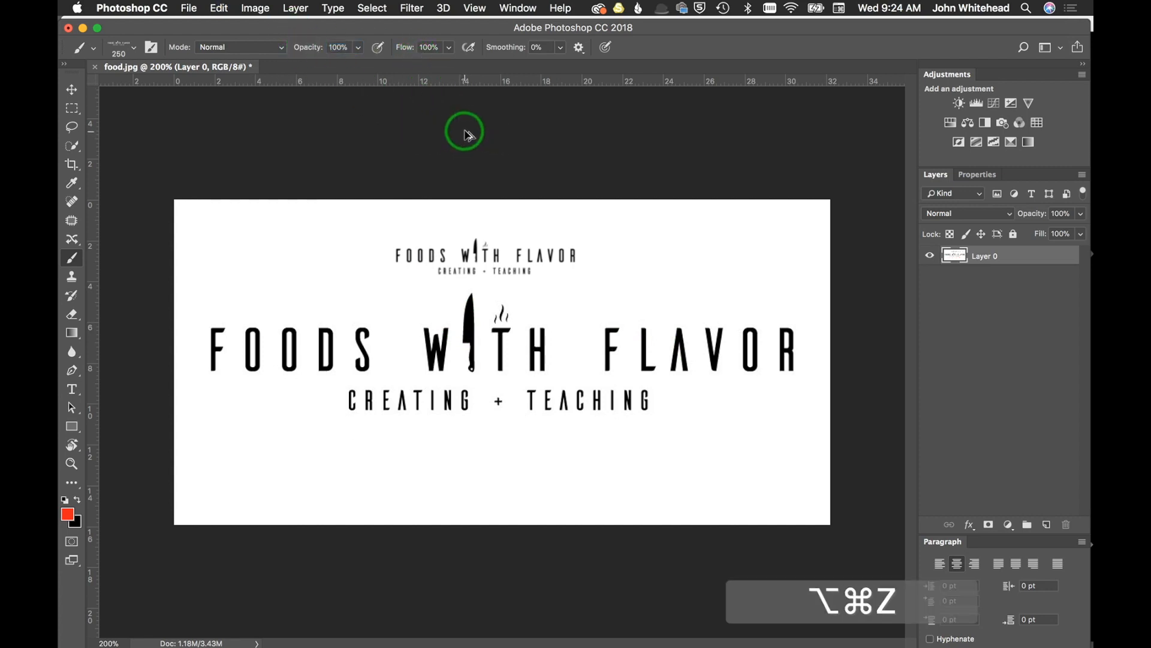
key("alt+super+z")
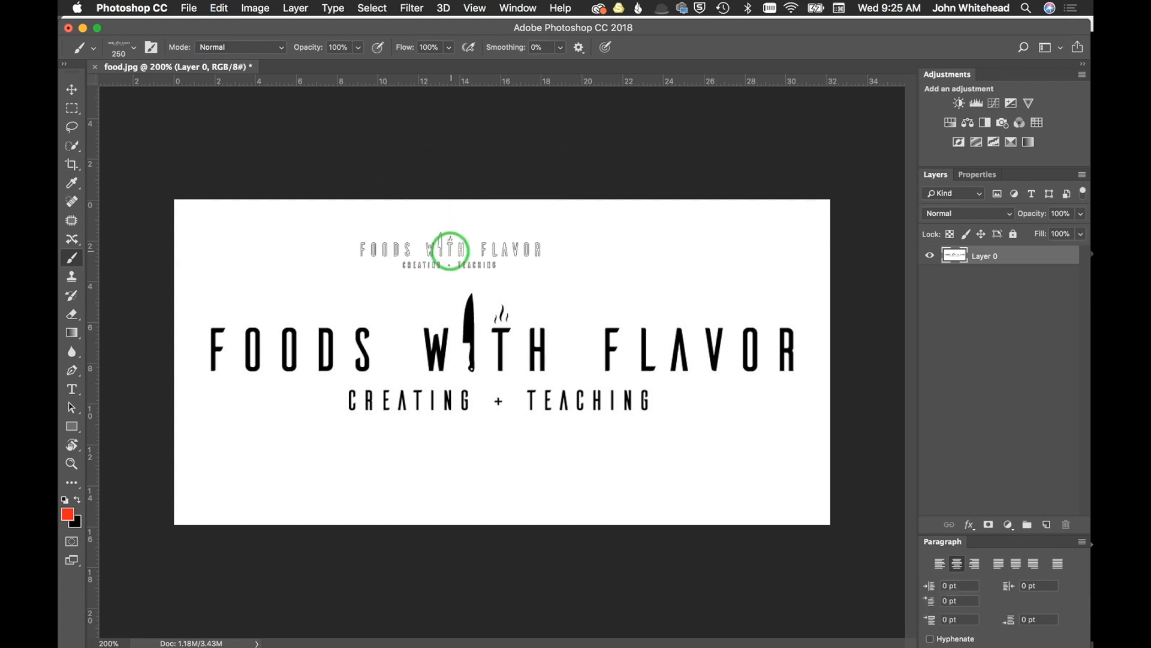
left_click(135, 49)
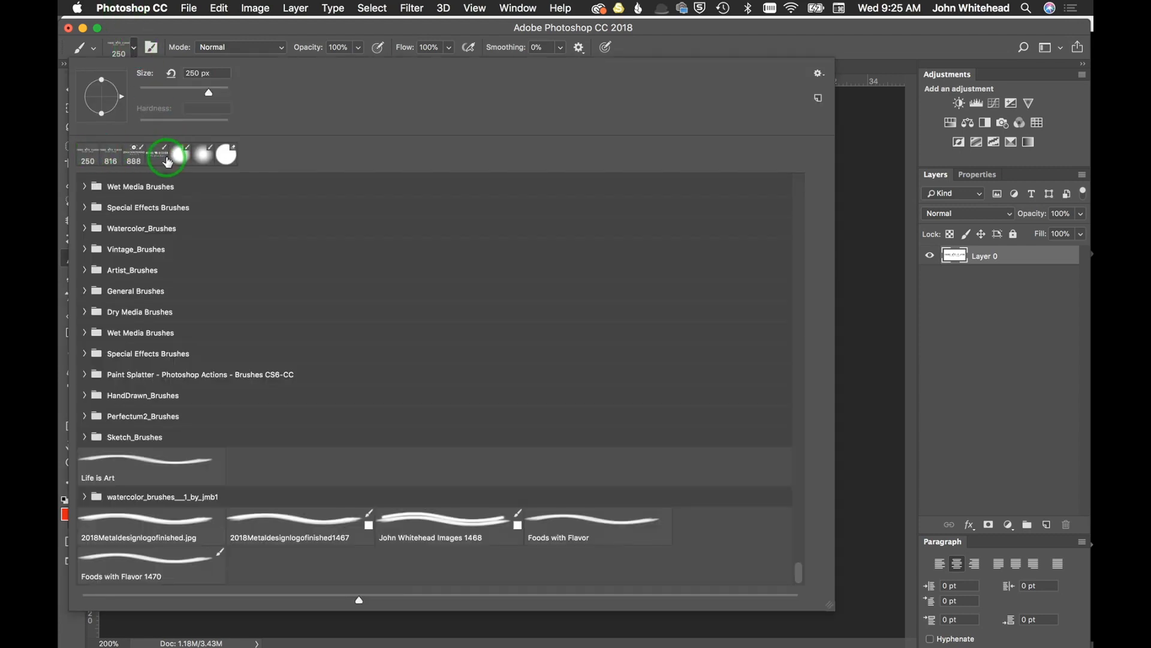
left_click(818, 73)
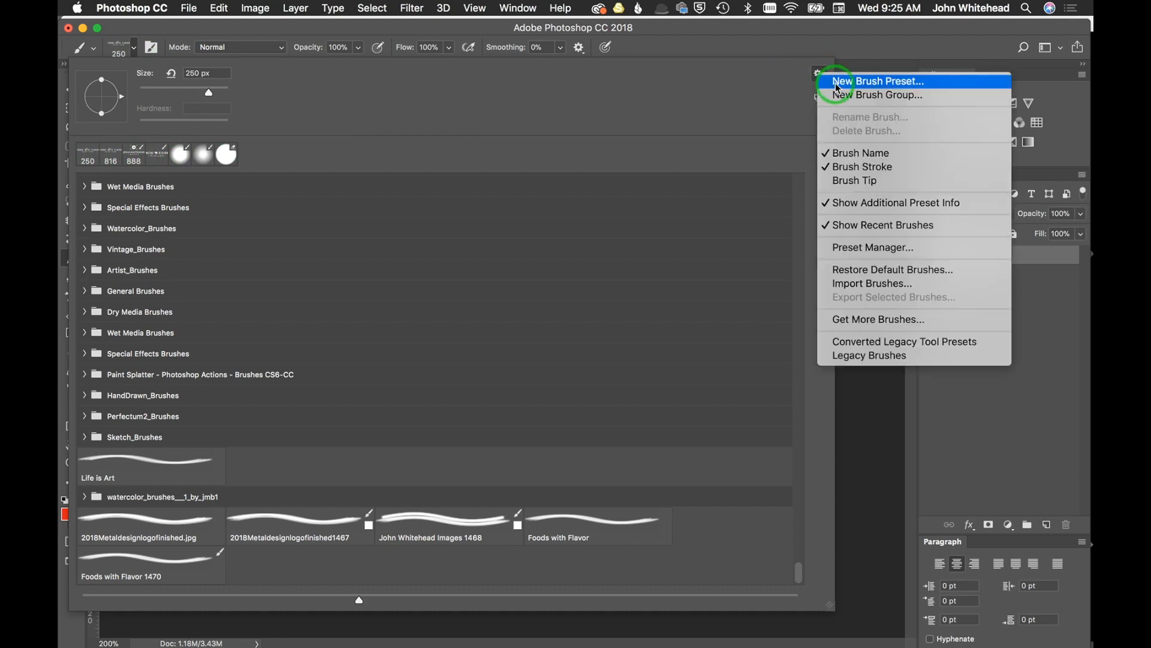
left_click(837, 88)
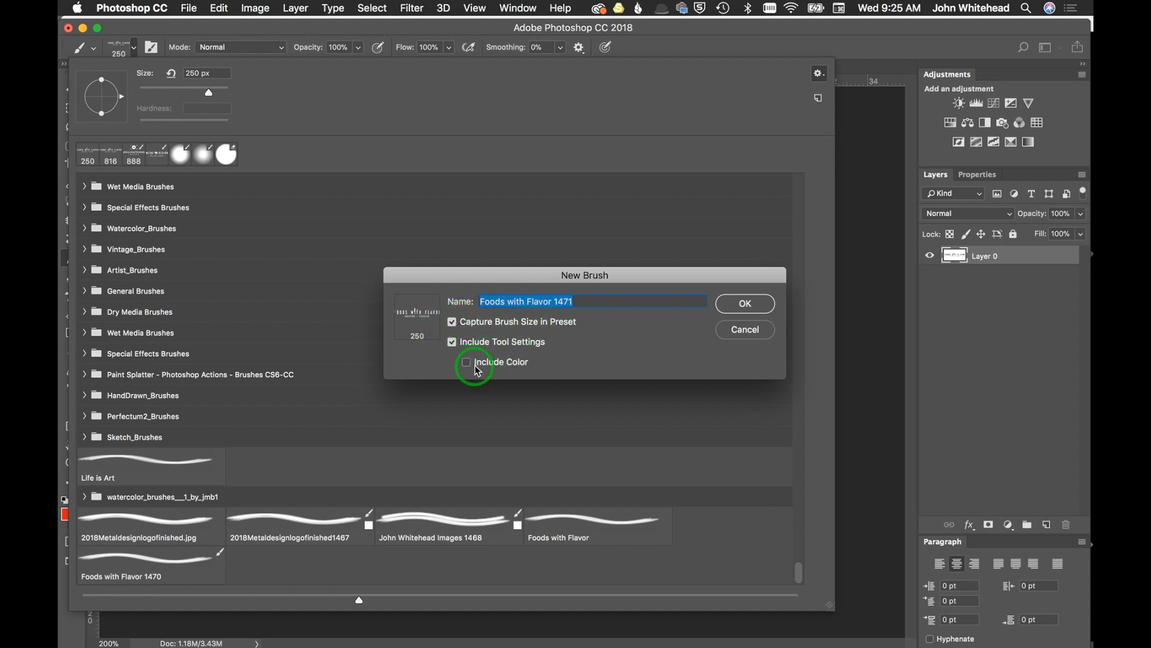
left_click(744, 337)
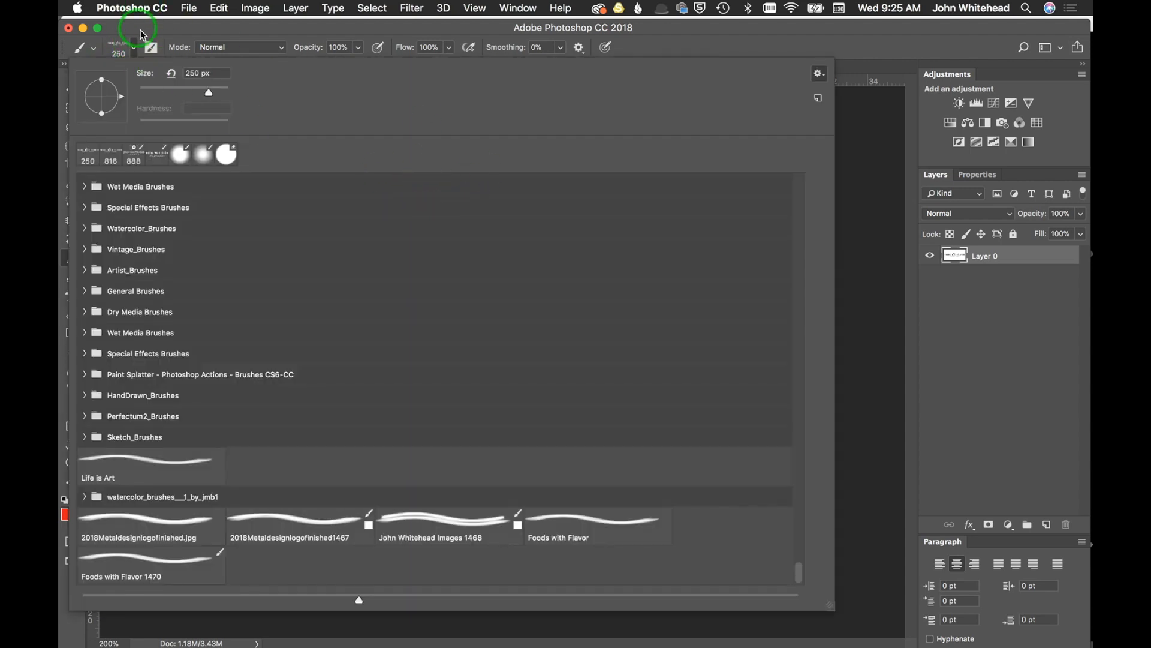
left_click(138, 49)
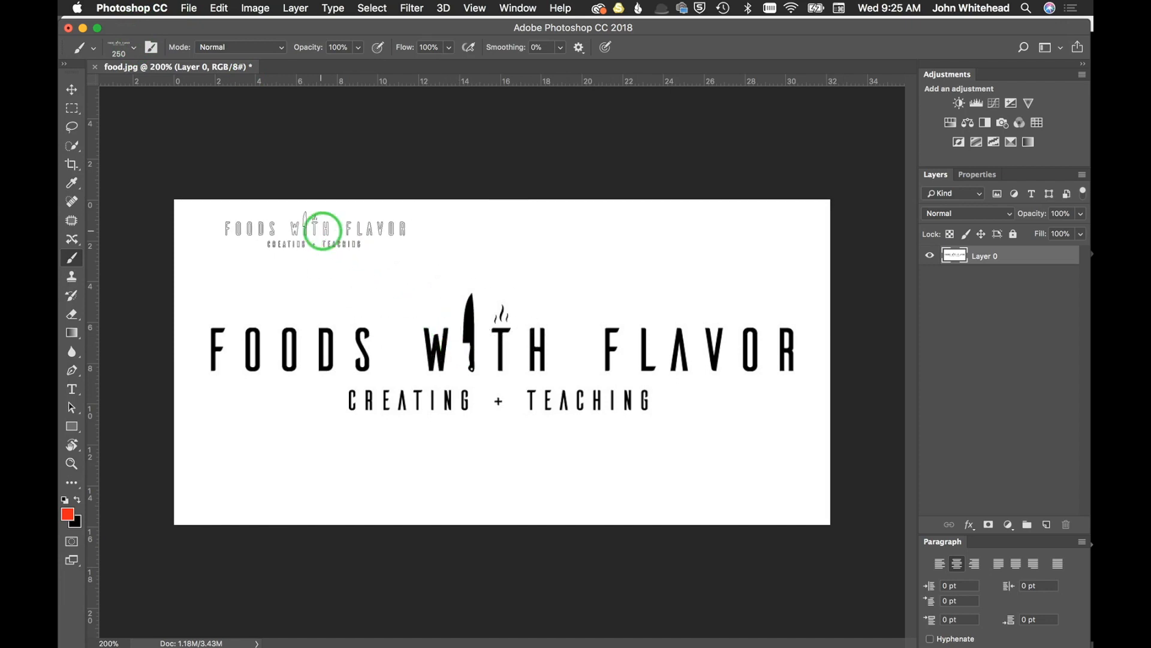
Select the black logo artwork with Color Range, sampling the black of the knife.
left_click(71, 127)
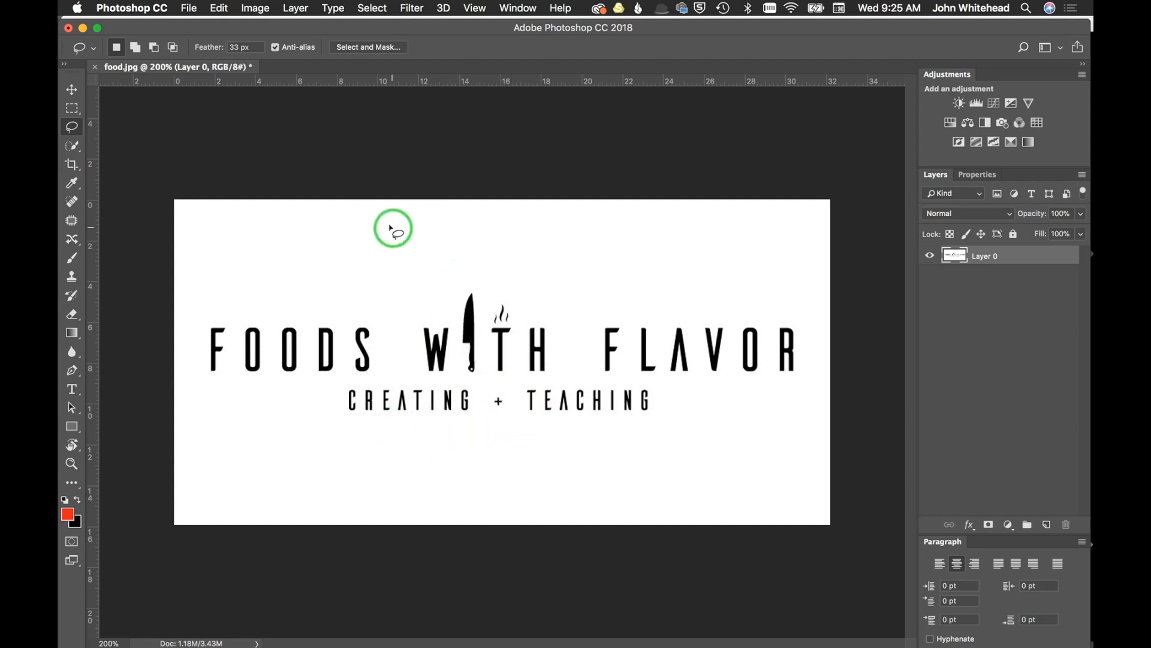
left_click(371, 8)
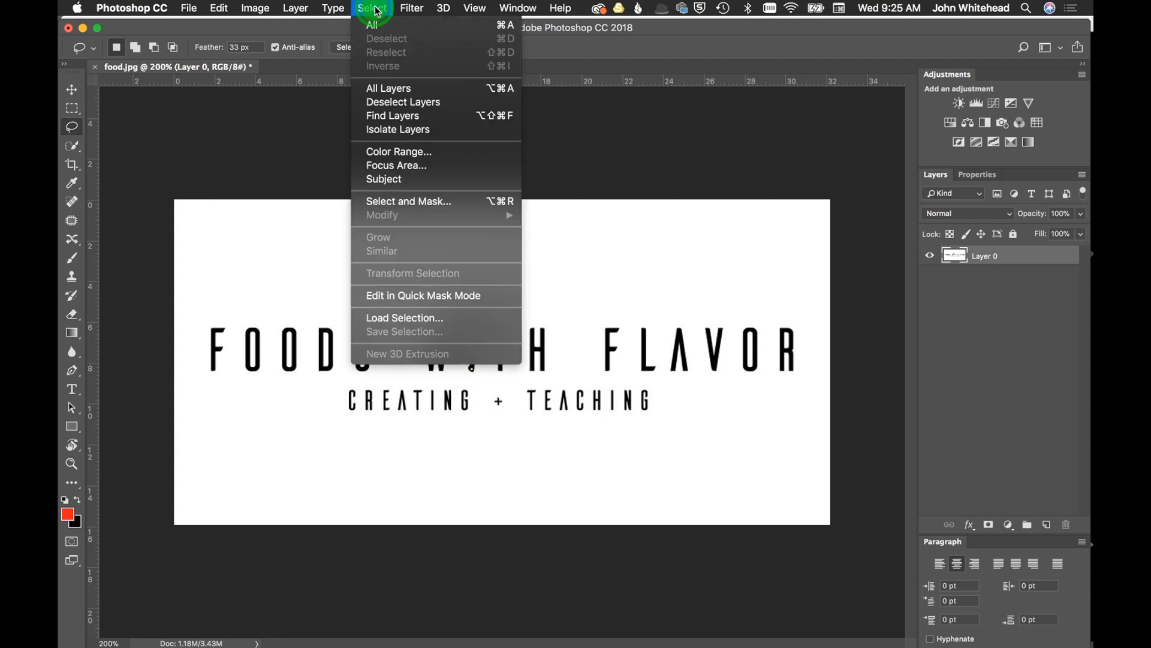
left_click(399, 152)
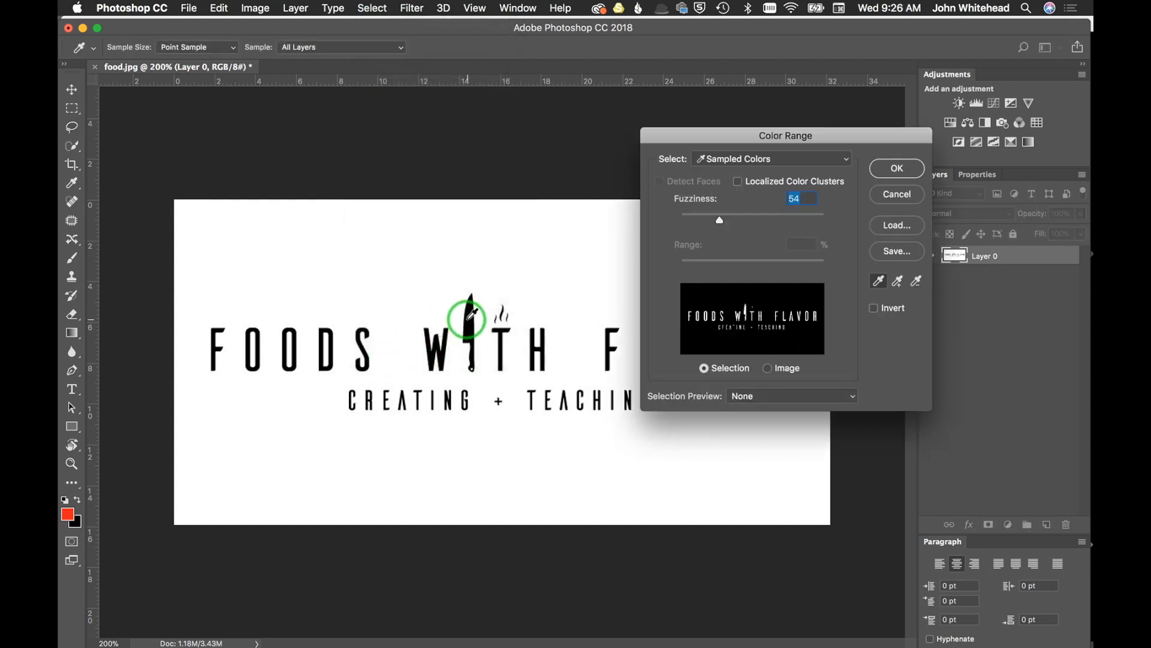
left_click(896, 169)
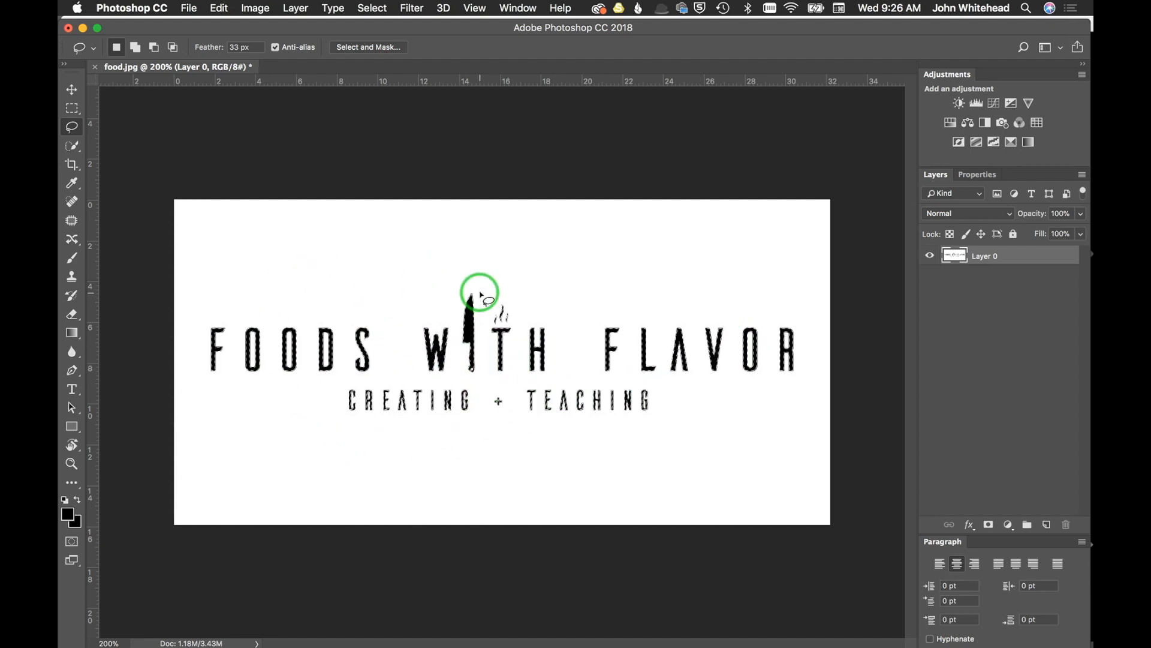
Invert the selection, delete the white background to leave it transparent, and deselect.
key("shift+super+i")
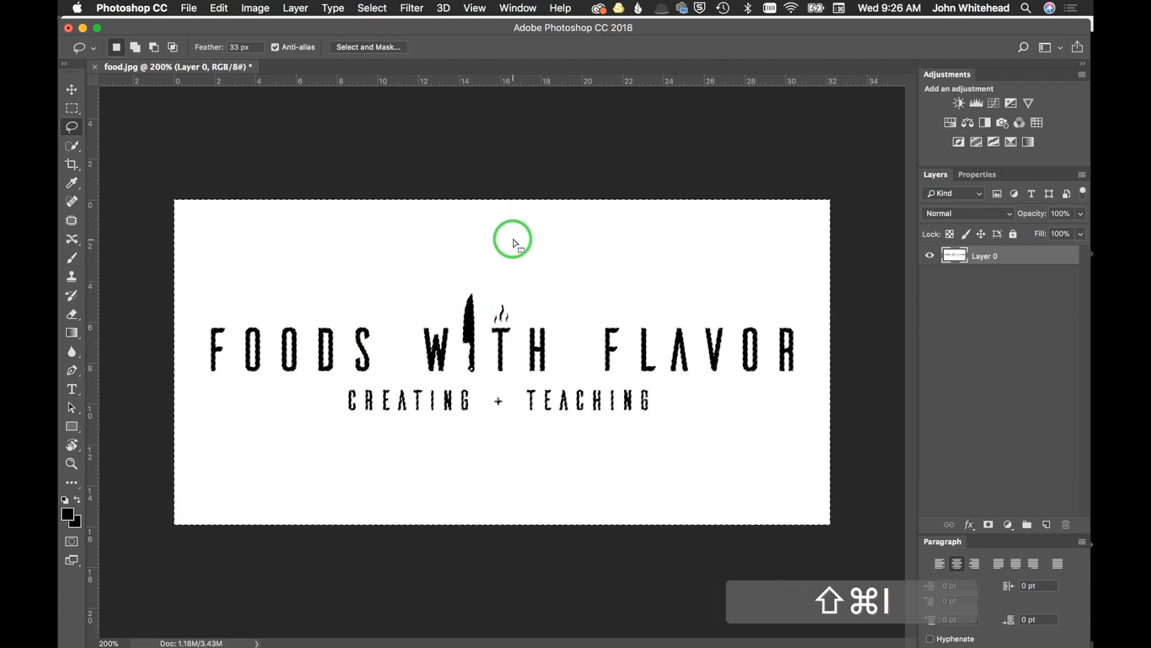
key("Delete")
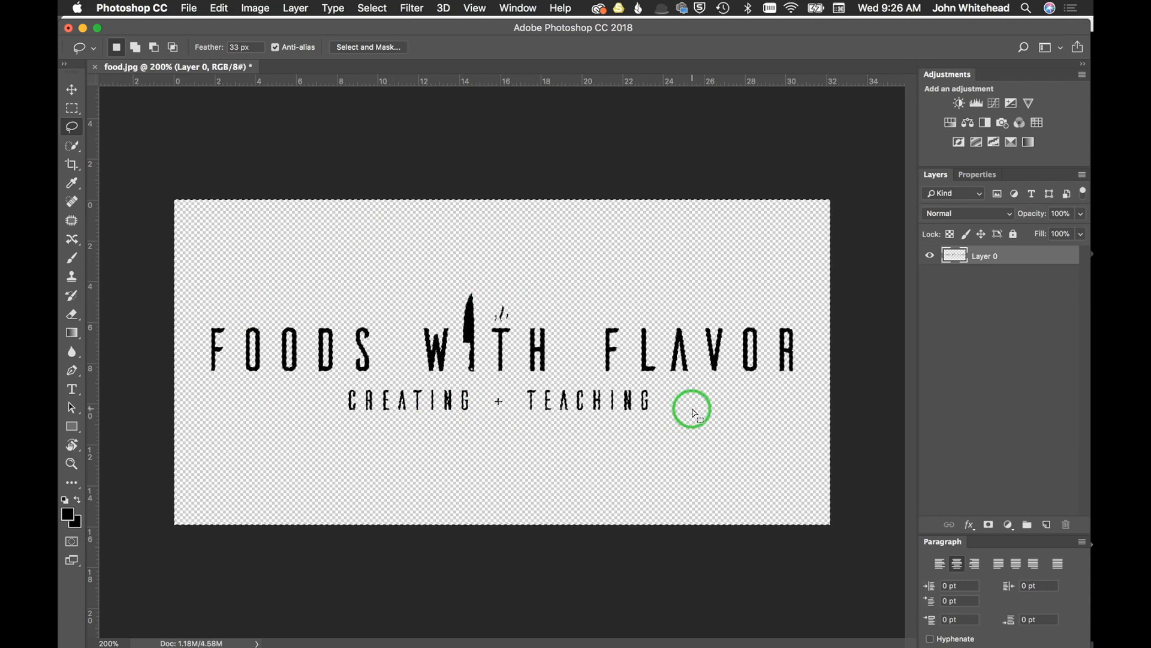
key("super")
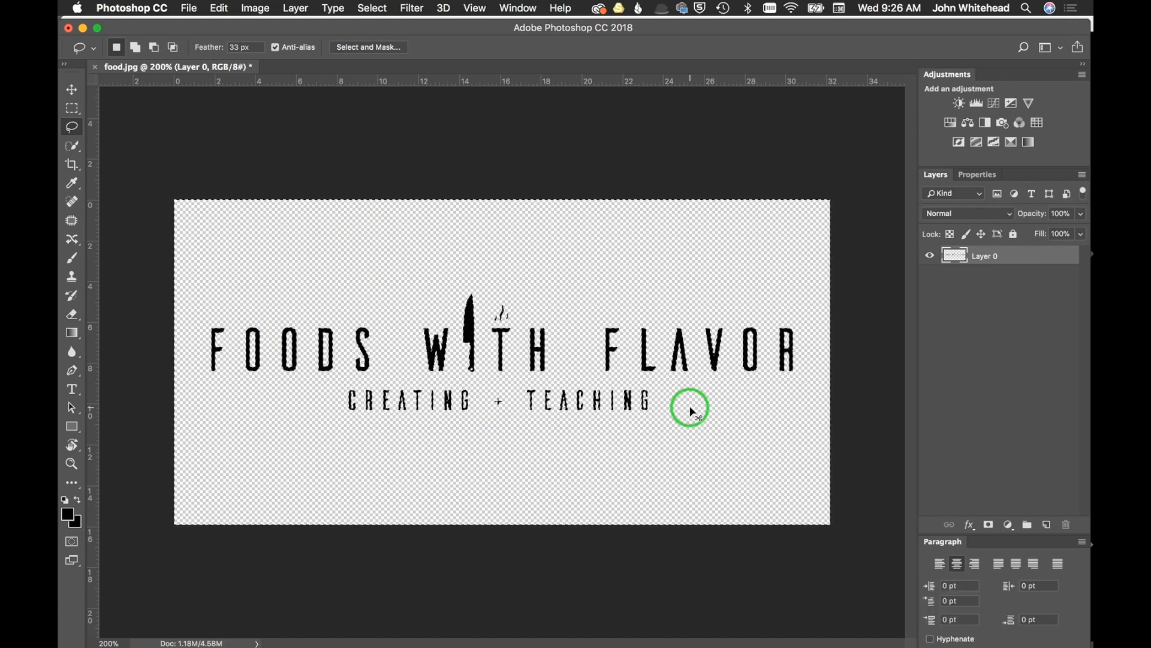
key("super+d")
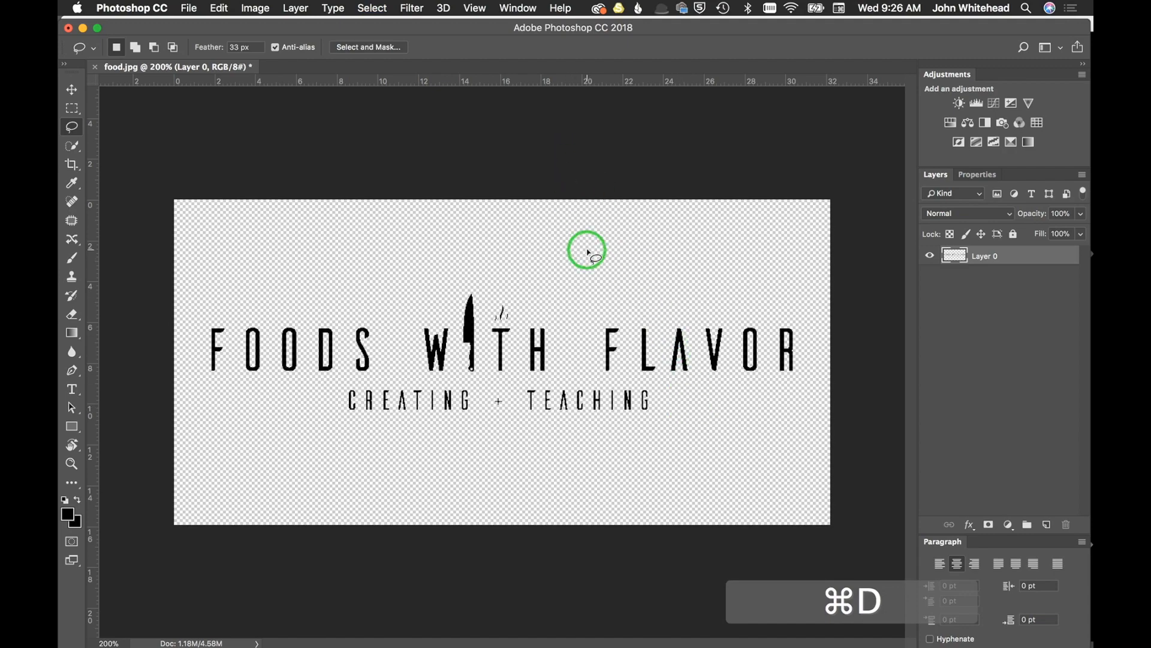
Invert the layer's colors to turn the black logo white.
key("super+equal")
key("super+minus")
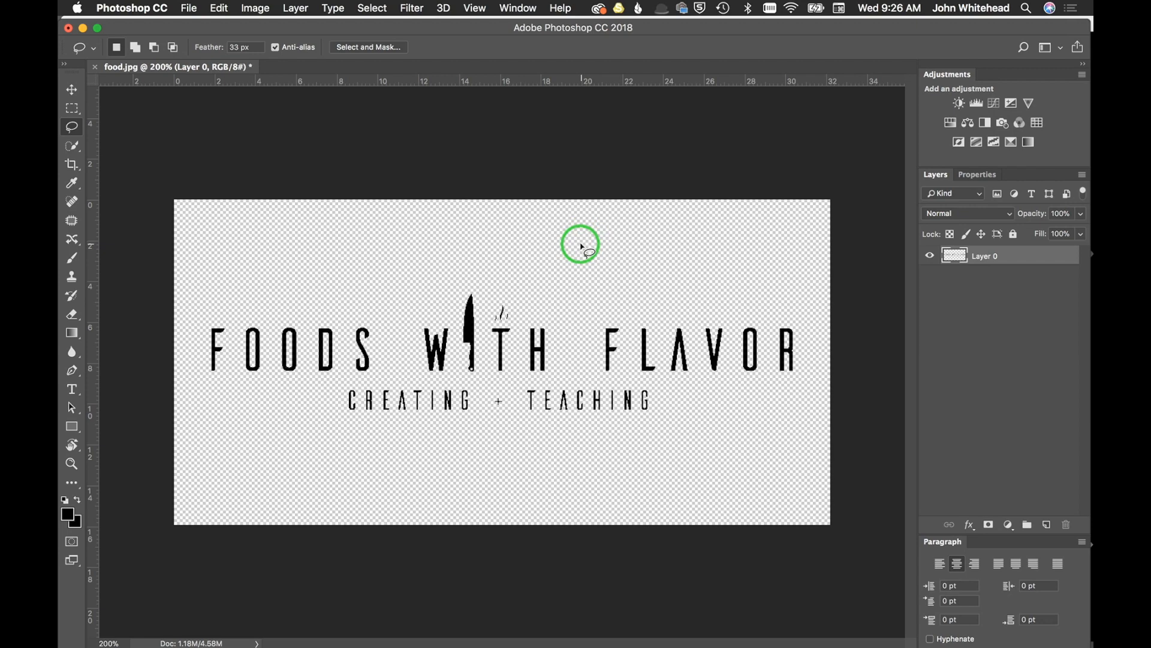
key("super+i")
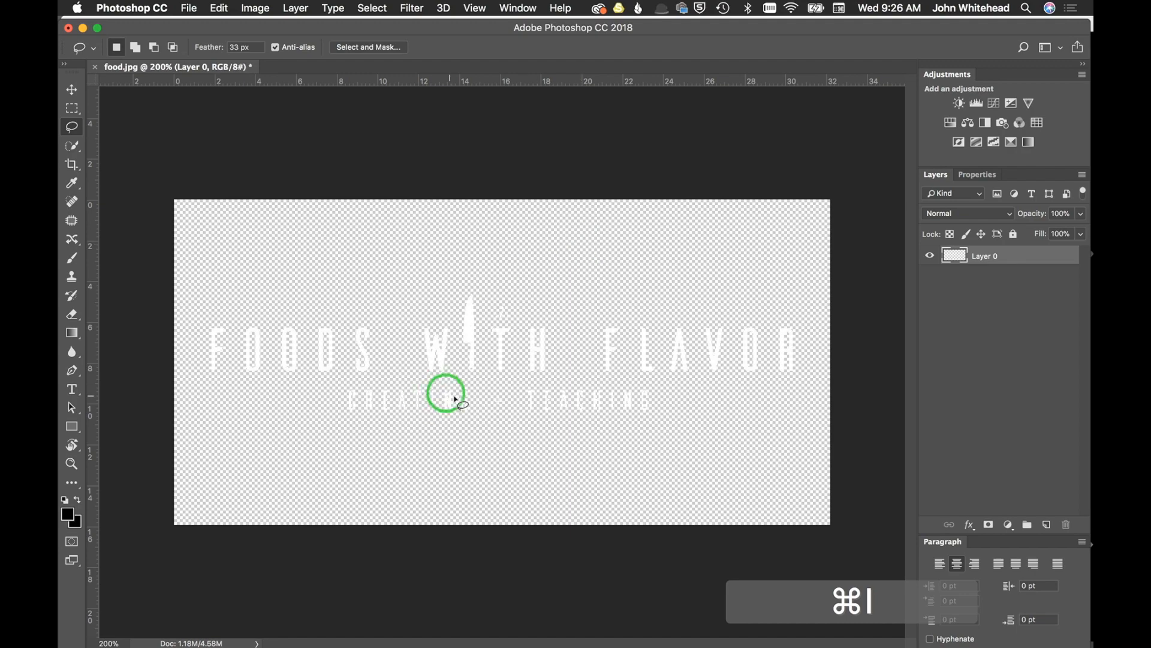
Save the white logo to the Desktop as a PNG copy named foodwhite.png, using the Large file size (Fastest saving) option.
left_click(189, 8)
left_click(214, 155)
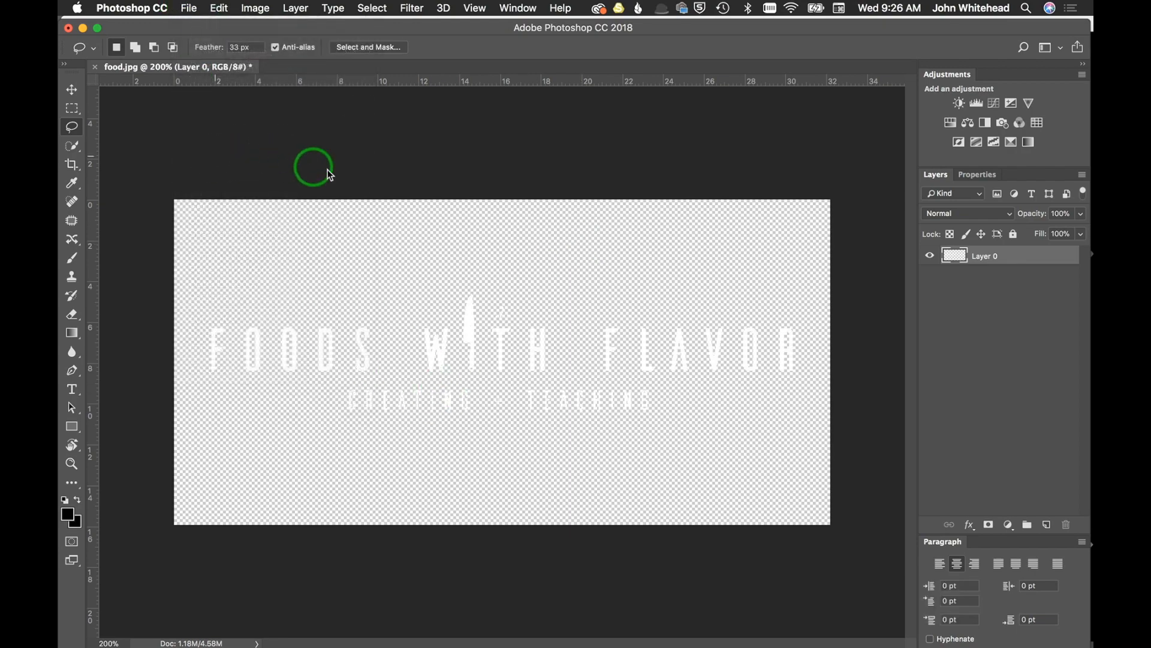
key("super+d")
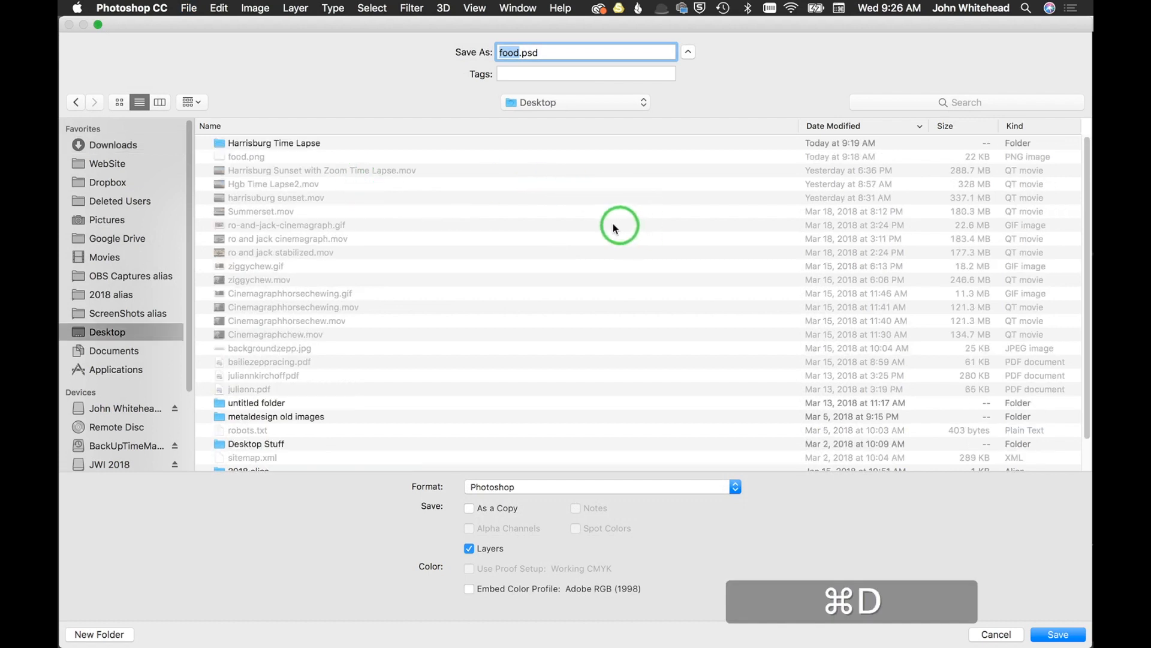
left_click(520, 52)
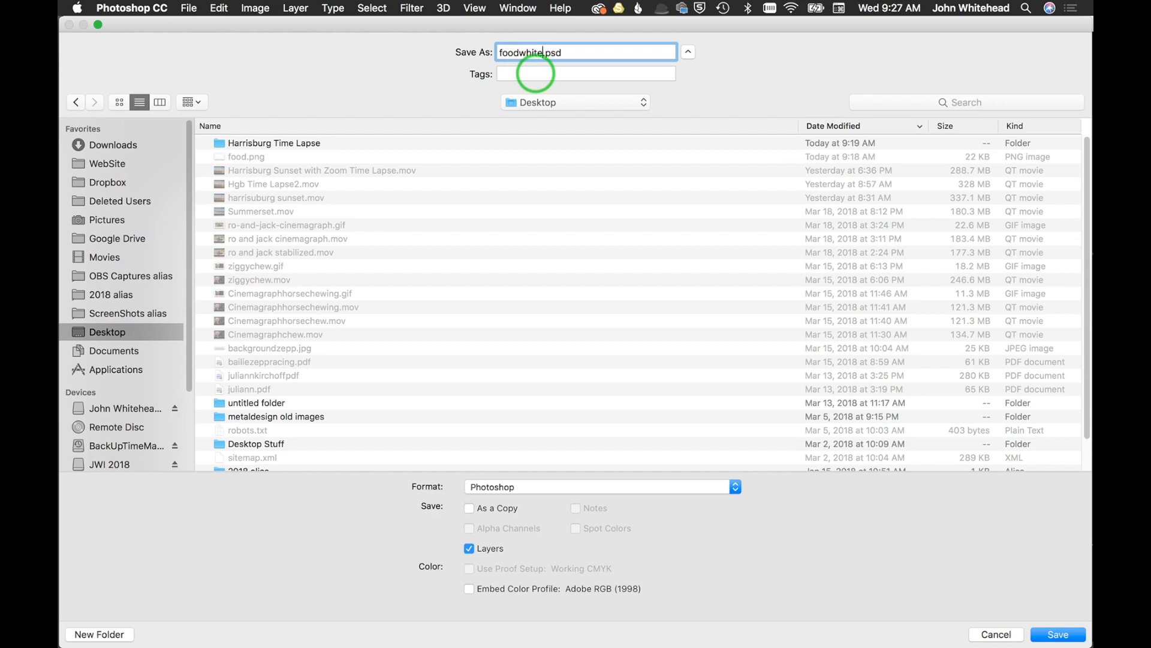
left_click_drag(641, 488, 637, 560)
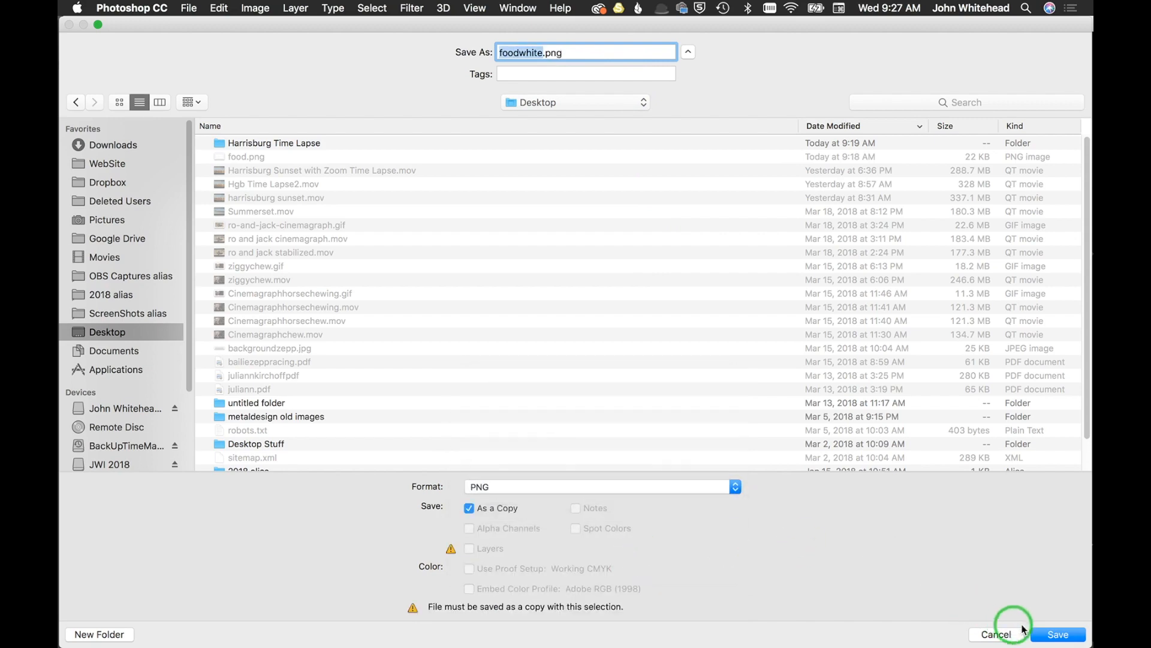
left_click(1057, 633)
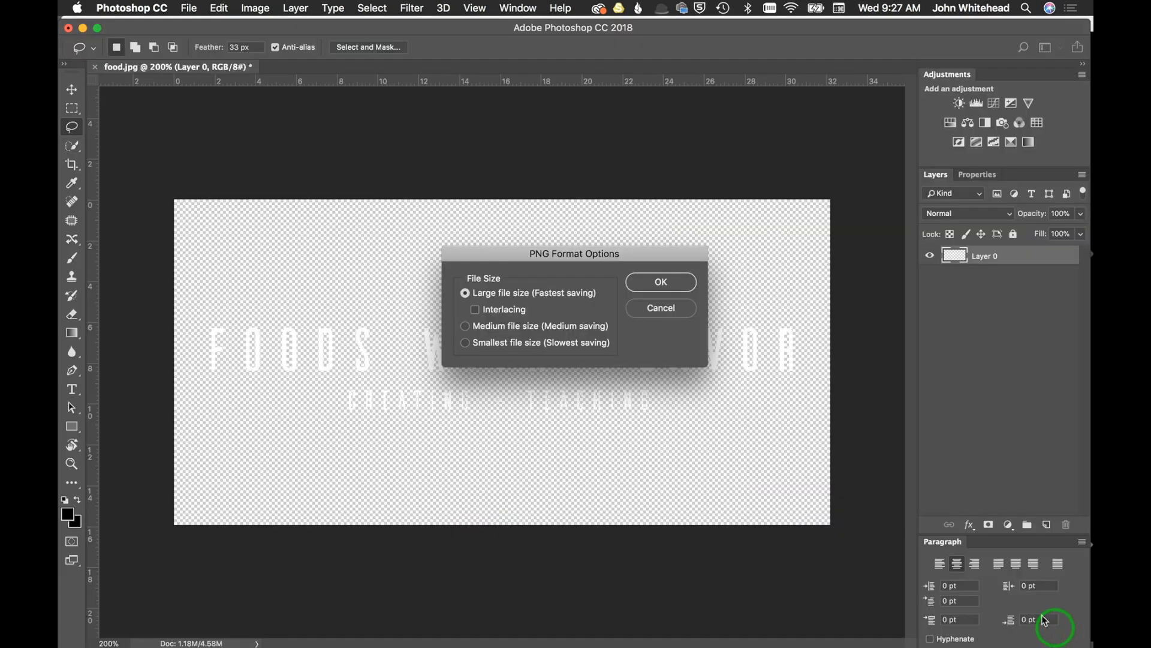
left_click(674, 282)
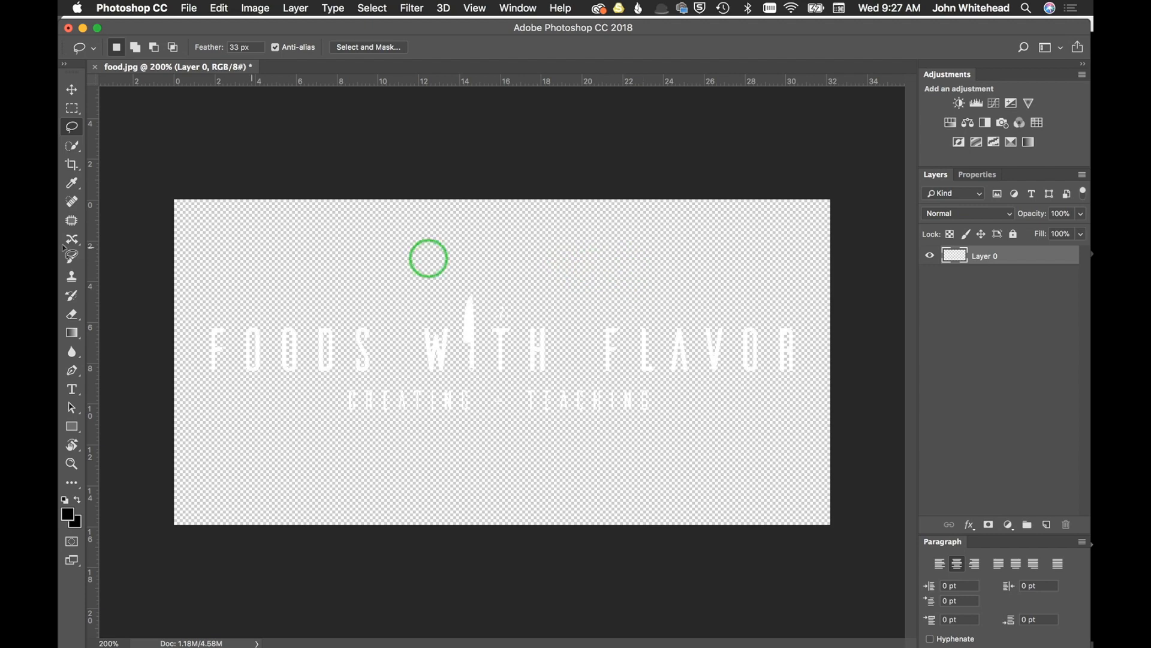
Switch to Adobe Lightroom Classic.
mouse_move(67, 299)
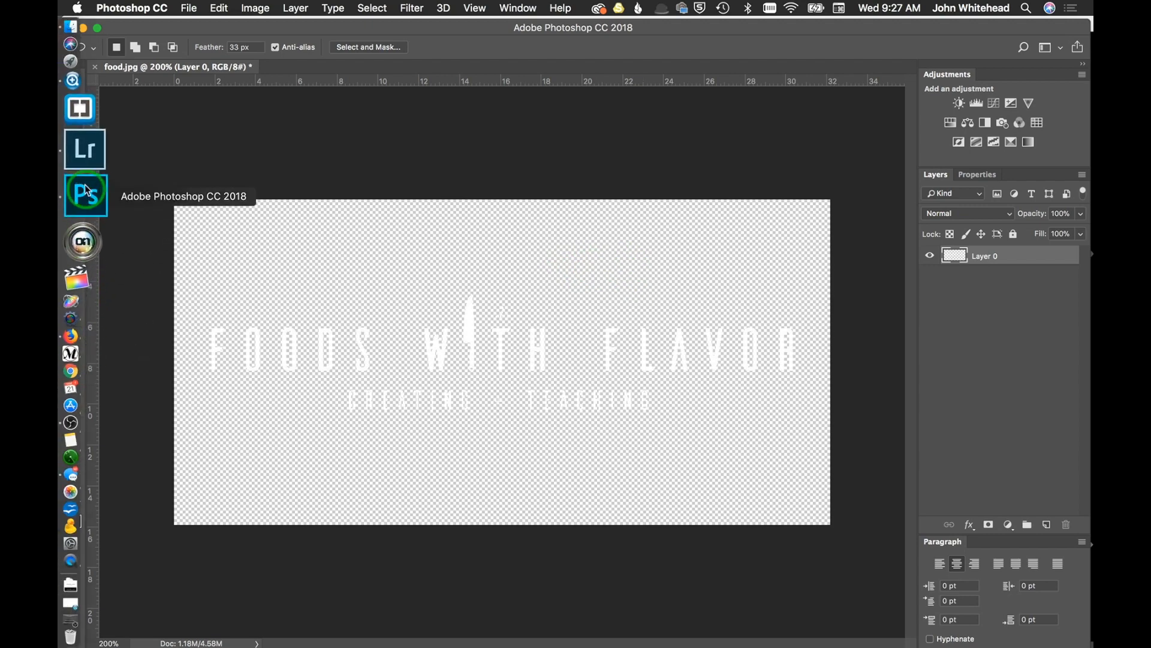
left_click(81, 173)
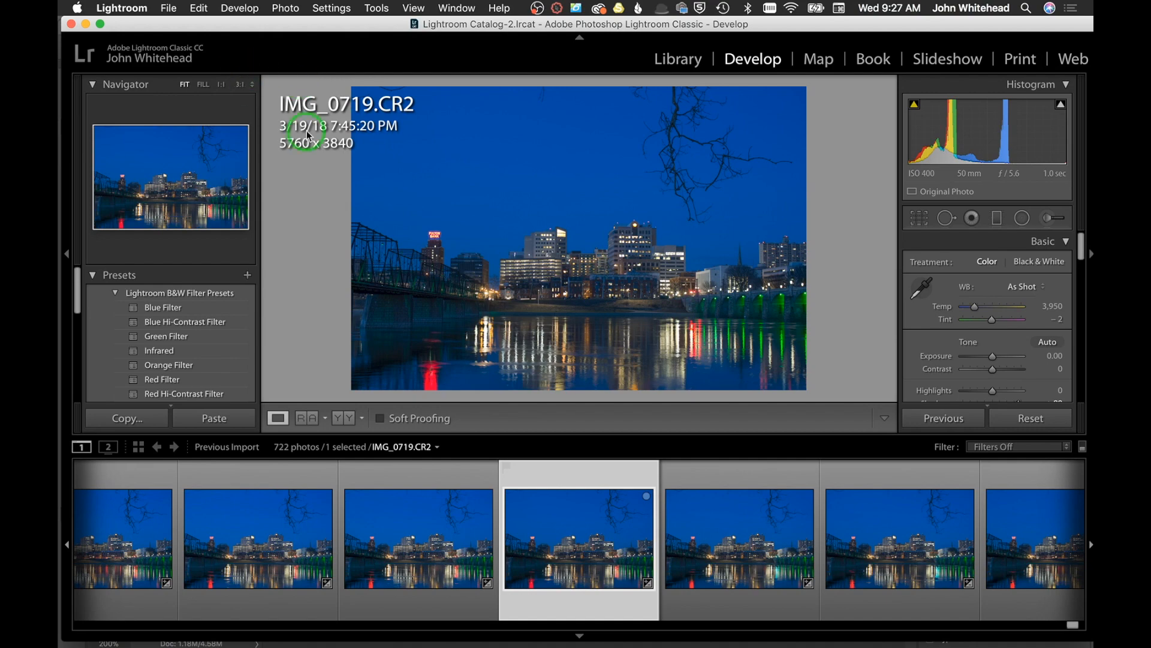
Open the export settings for IMG_0719.CR2, keep watermarking enabled, and open the watermark editor.
left_click(168, 7)
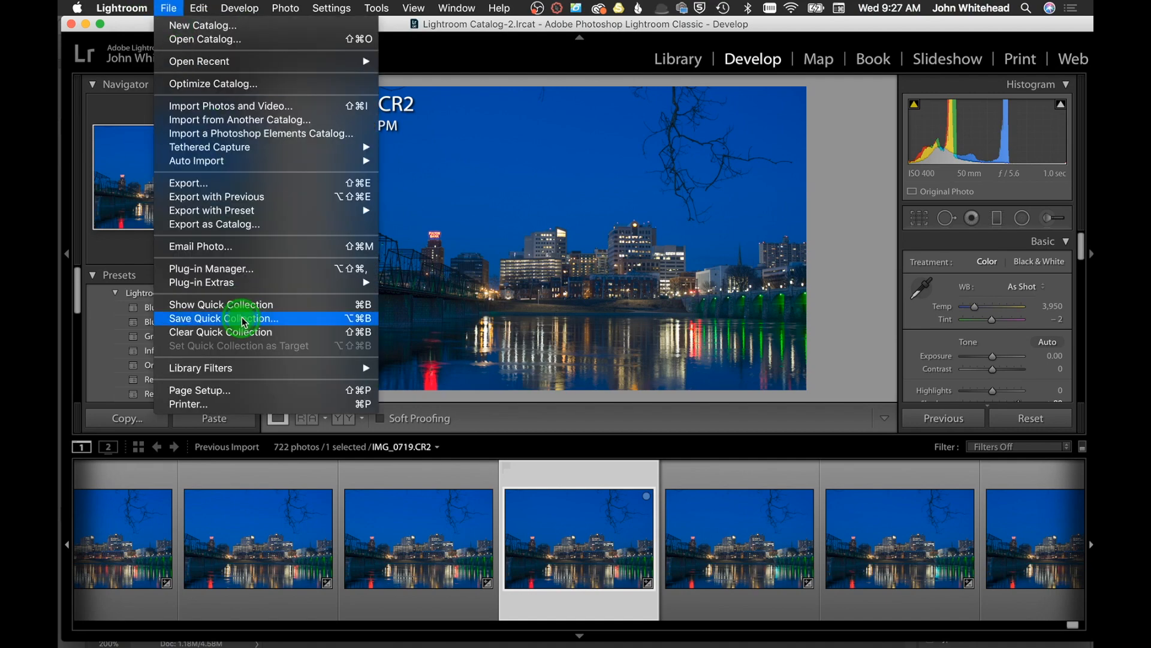
left_click(222, 183)
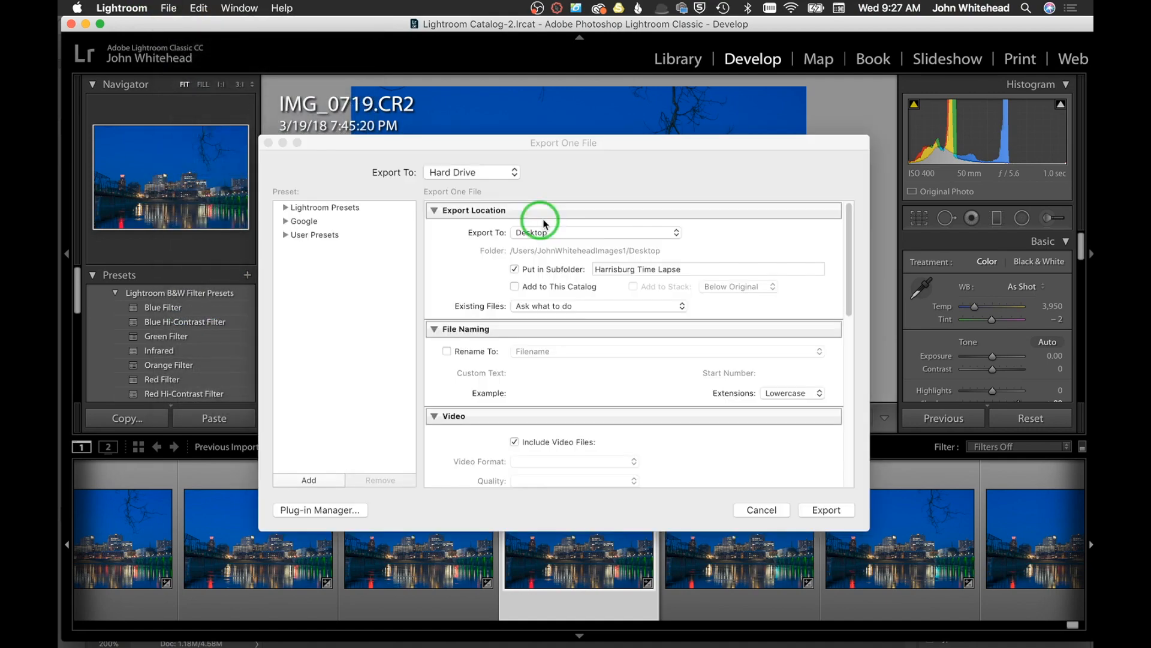
scroll(624, 350, "down", 10)
scroll(619, 346, "down", 3)
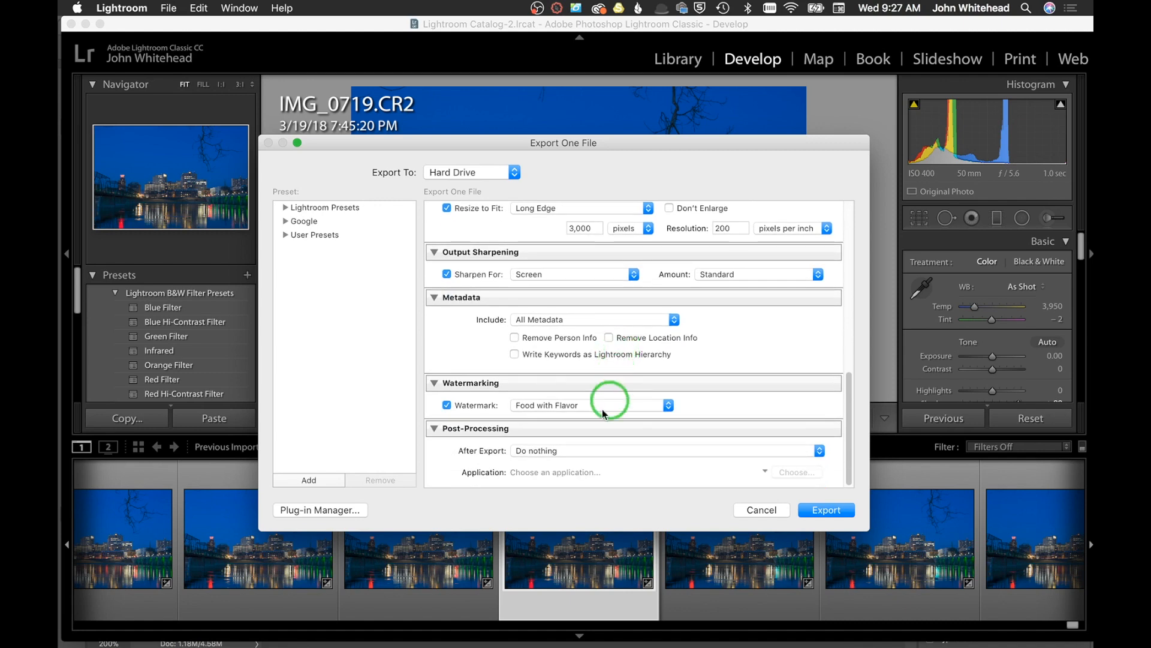
left_click(448, 405)
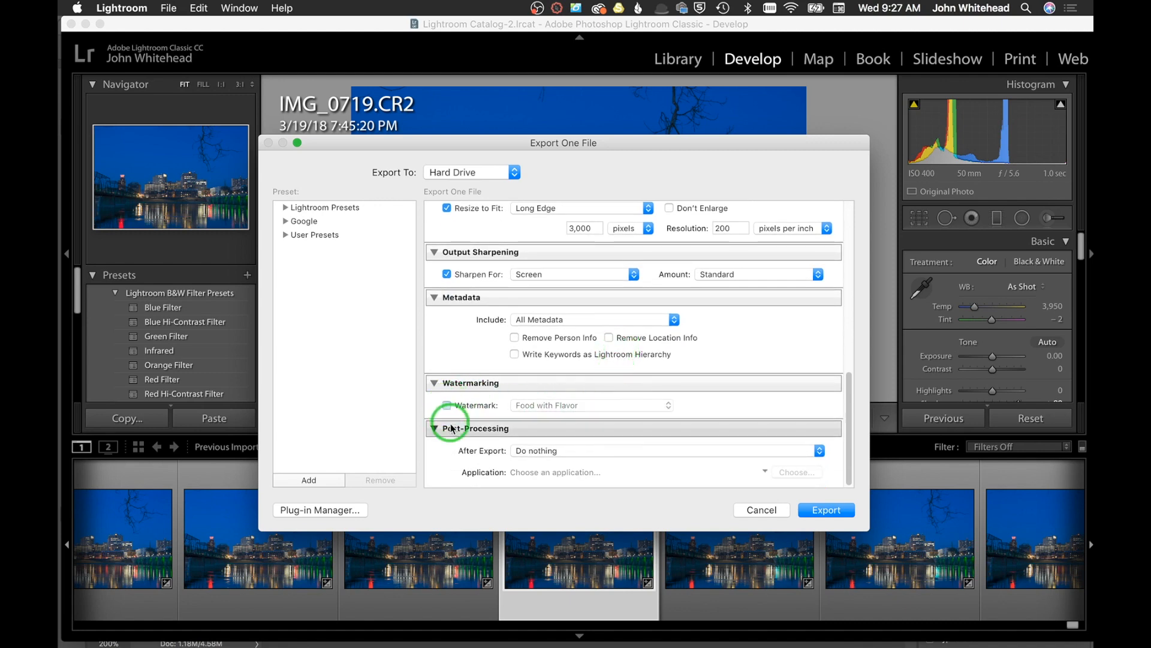
left_click(447, 405)
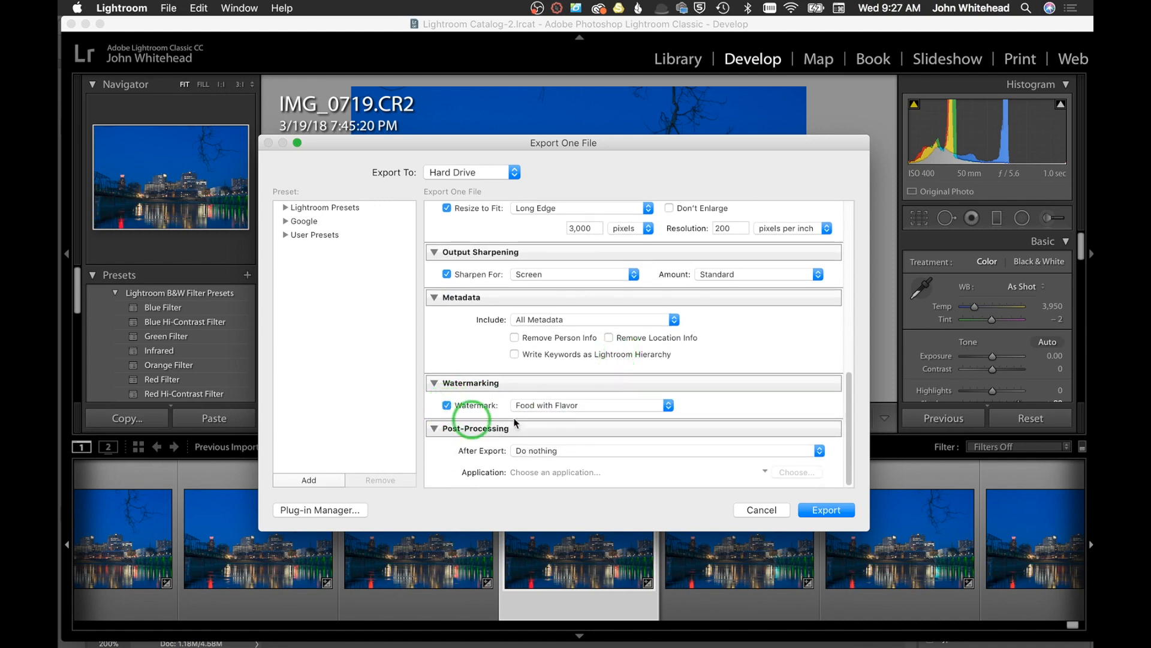
left_click(610, 405)
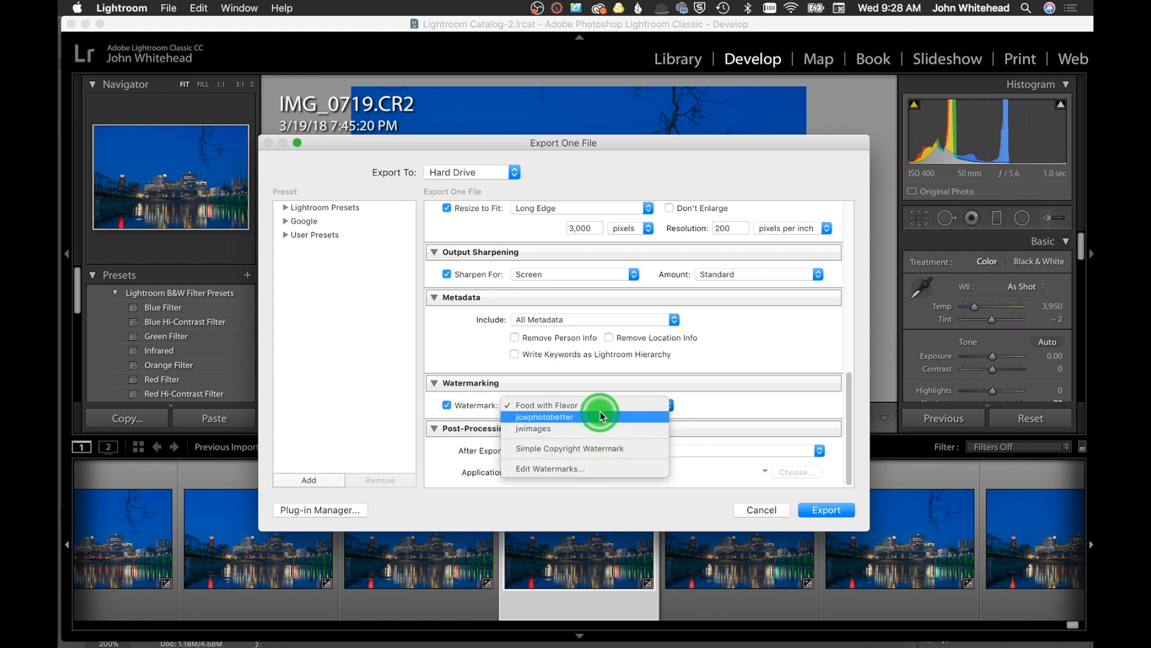
left_click(609, 468)
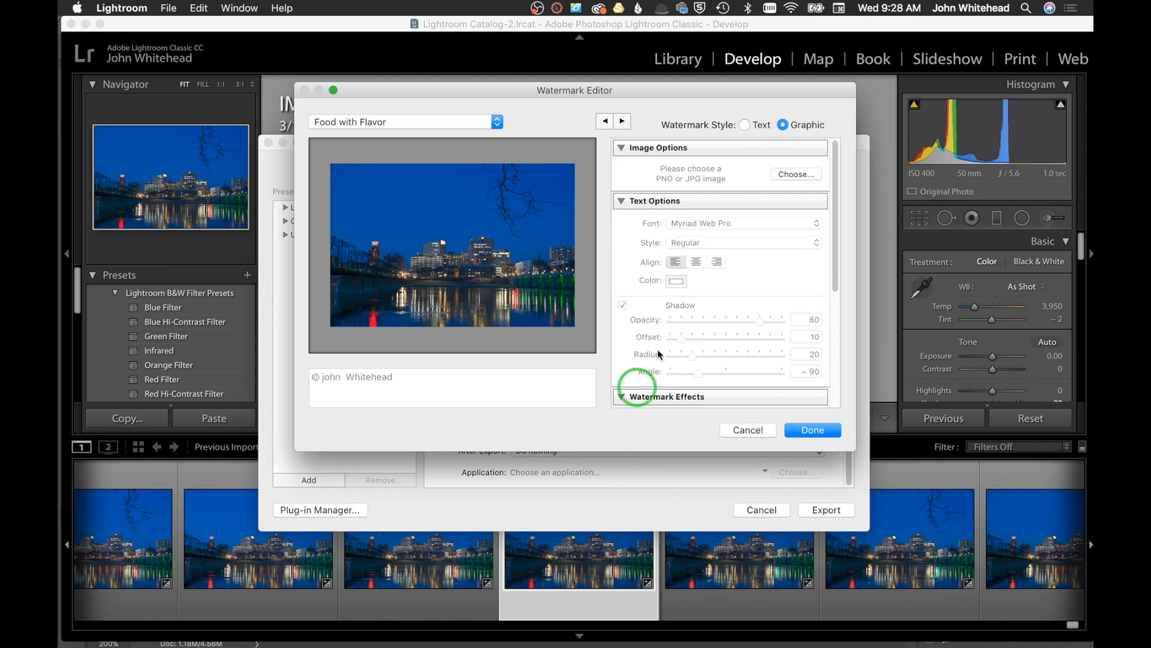
Load foodwhite.png from the Desktop as the graphic watermark and set its proportional size to 35.
left_click(793, 174)
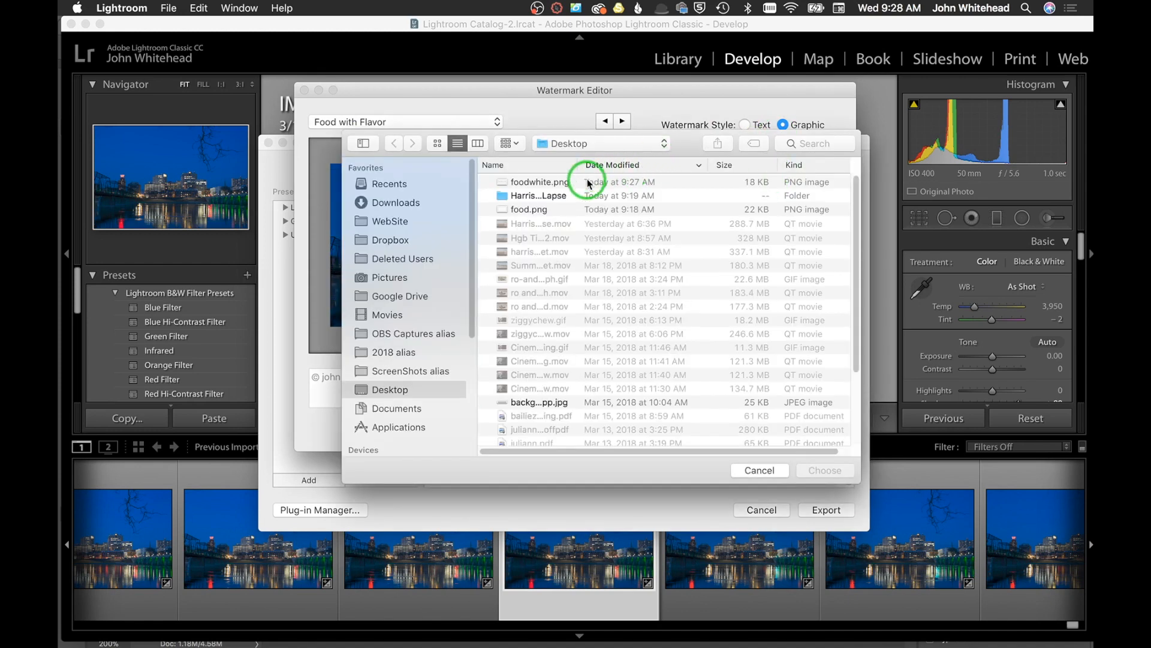
double_click(523, 185)
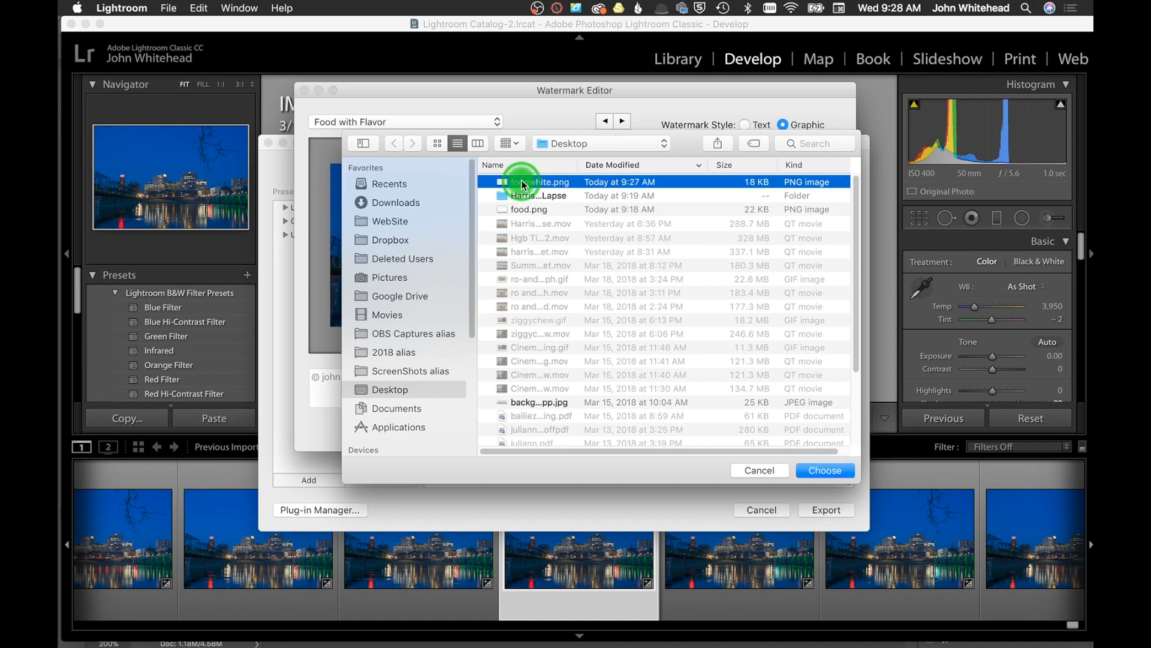
scroll(818, 254, "down", 3)
scroll(817, 254, "down", 5)
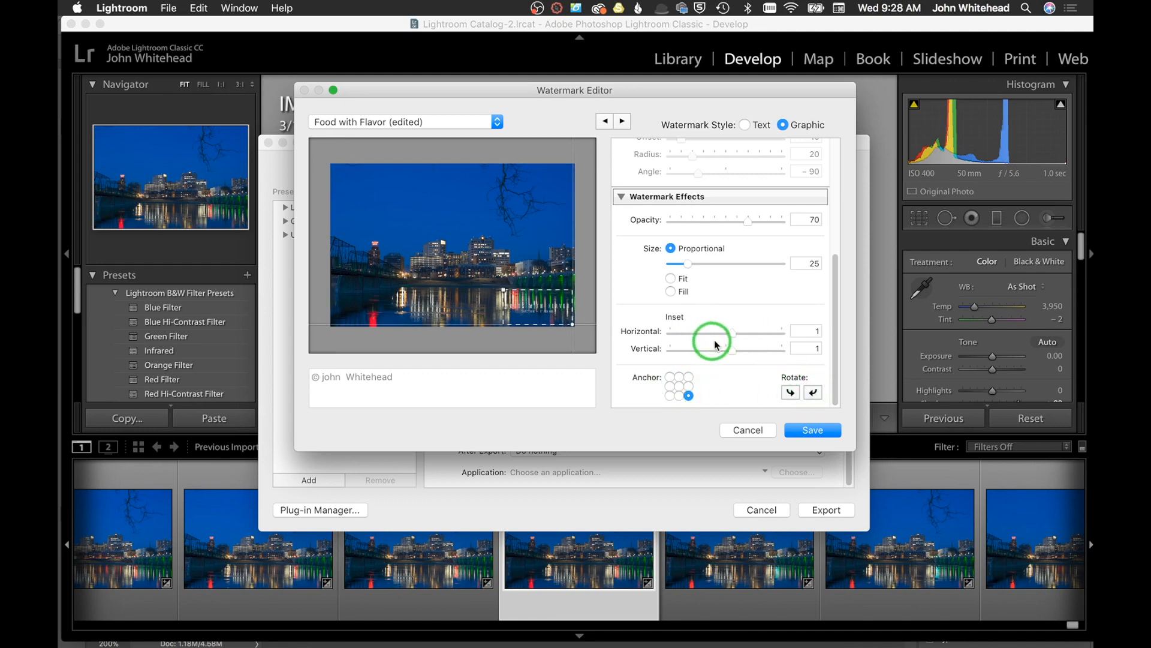
mouse_move(689, 265)
left_mouse_down()
mouse_move(746, 268)
mouse_move(696, 263)
left_mouse_up()
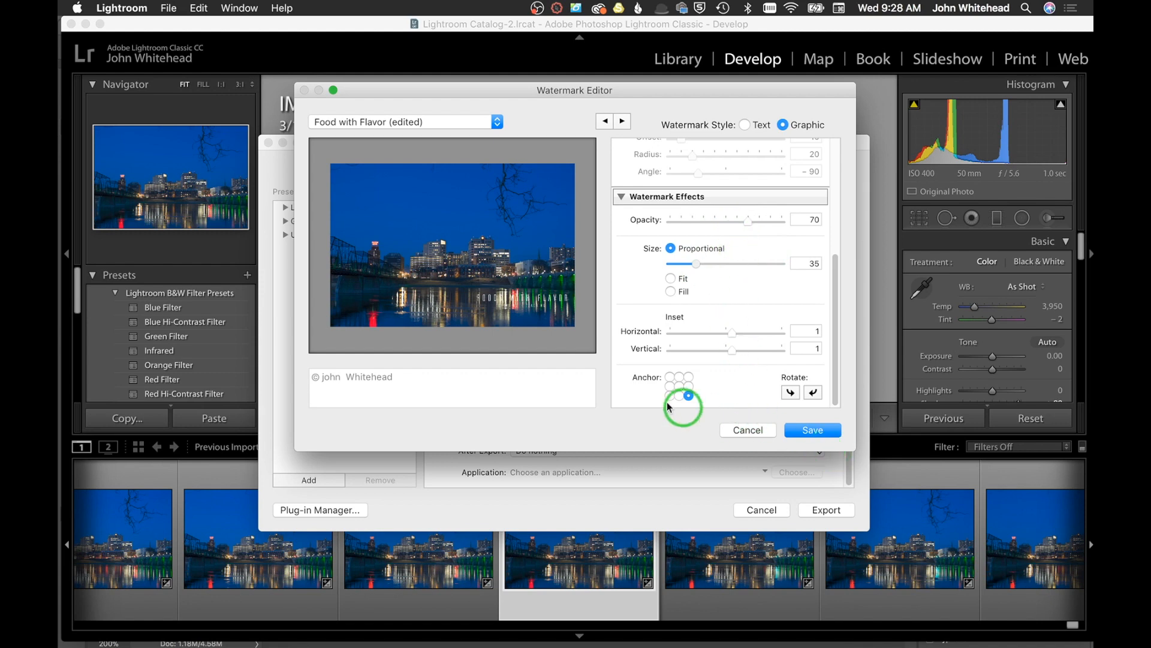
mouse_move(543, 311)
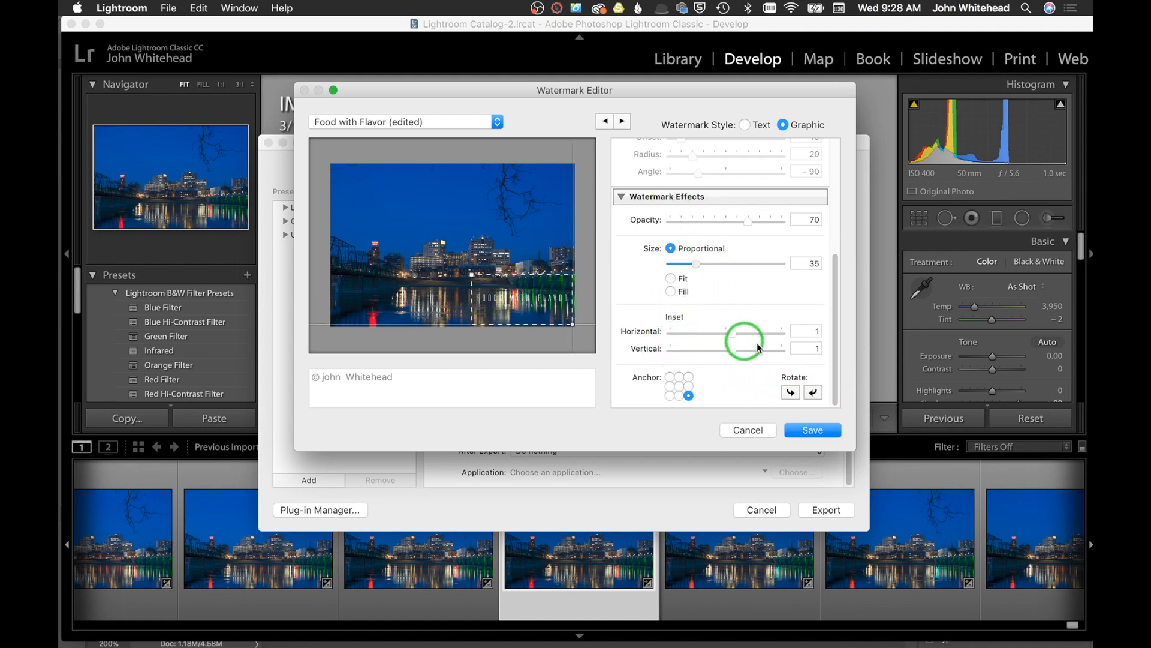
Save the edited watermark as a new preset named foodwhite.
left_click(812, 430)
left_click(791, 393)
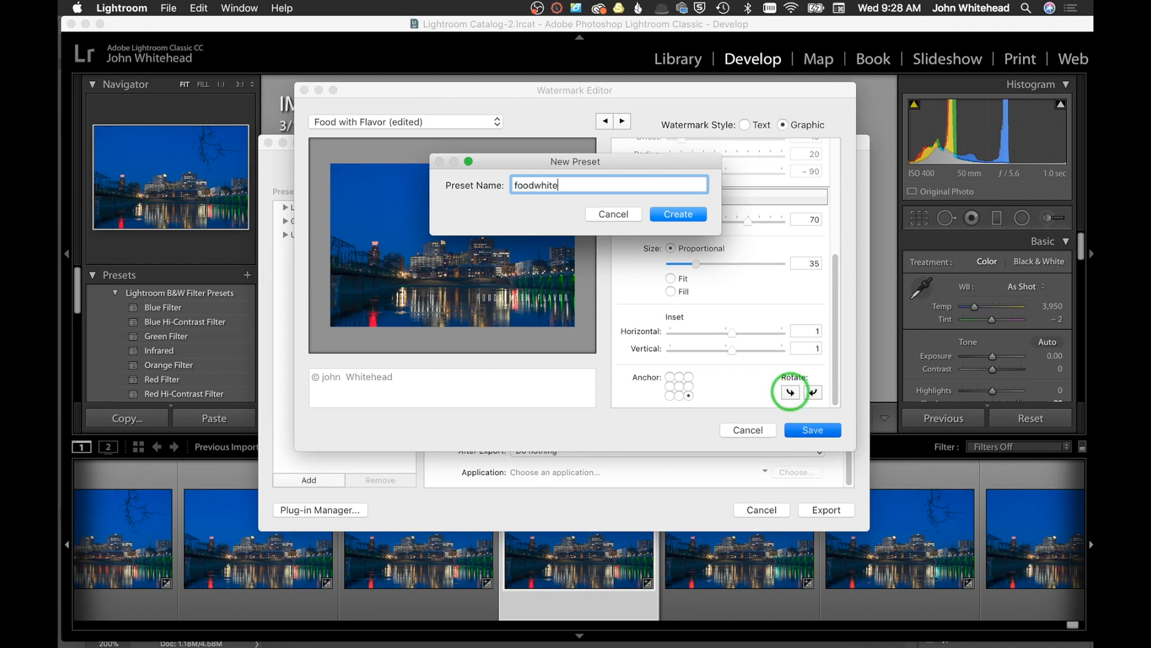
left_click(678, 215)
Turn off the subfolder option and export the watermarked photo directly to the Desktop.
left_click(836, 515)
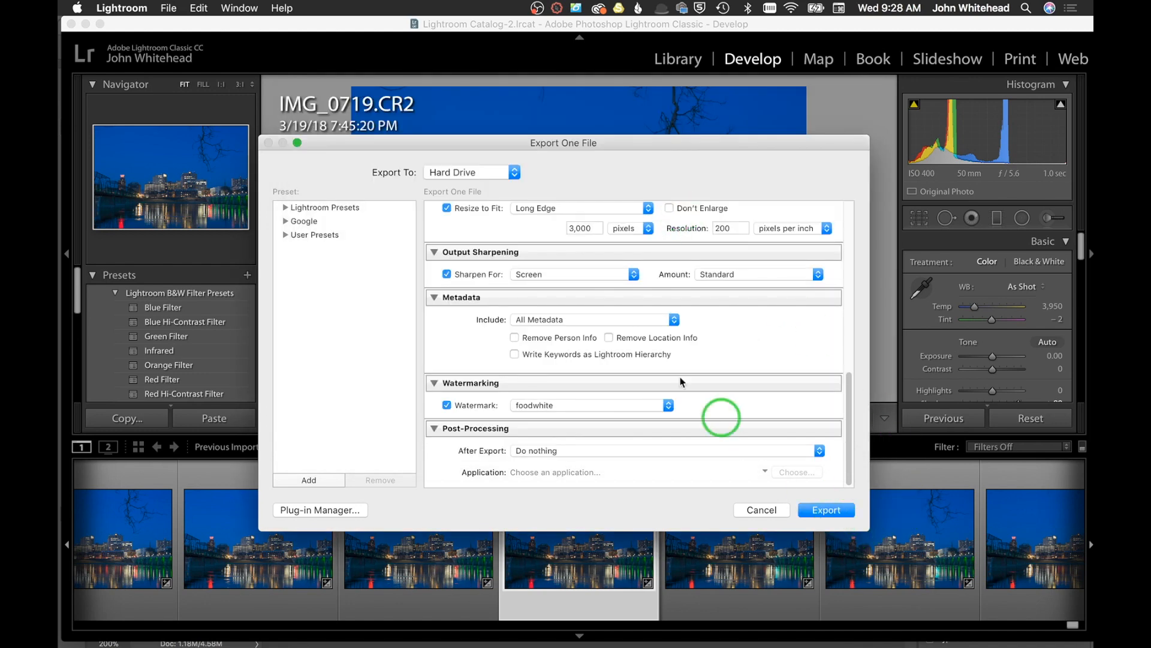
scroll(660, 342, "up", 15)
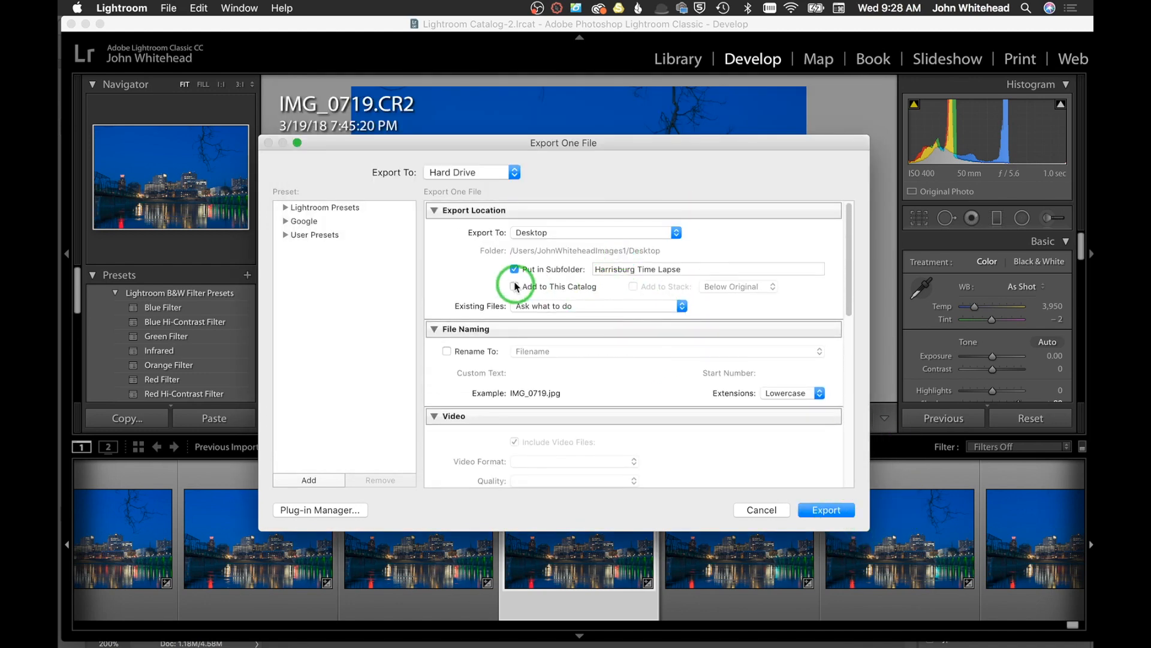
left_click(514, 268)
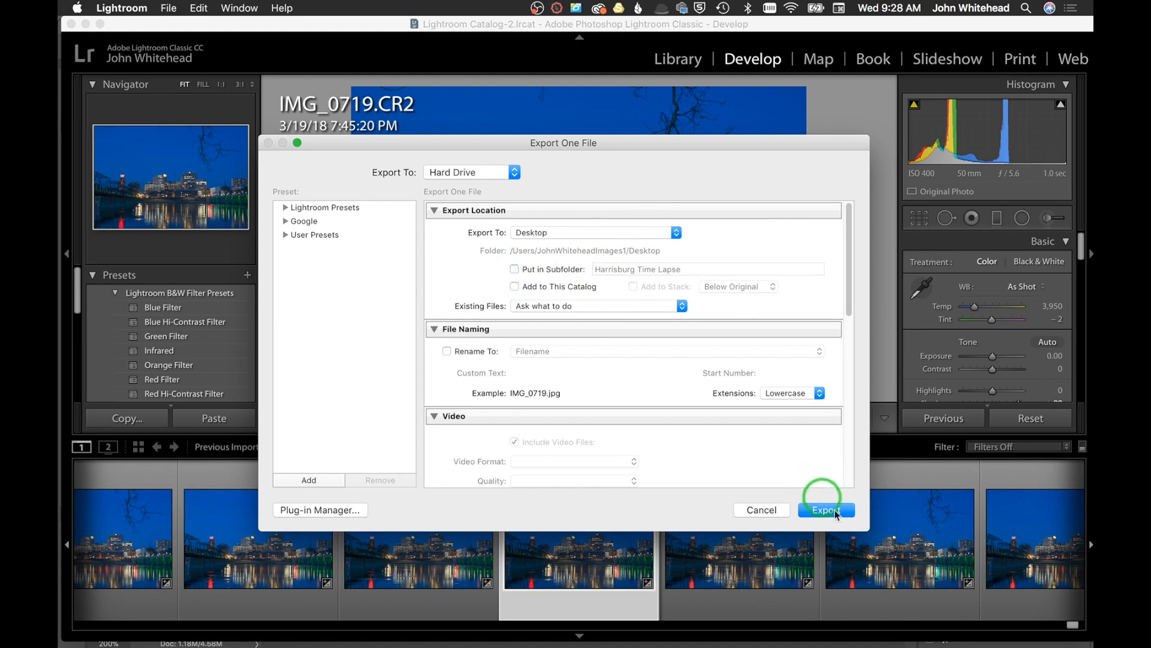
left_click(832, 511)
Switch to Finder, go to the Desktop folder, and open the exported IMG_0719.jpg in Photoshop.
mouse_move(89, 78)
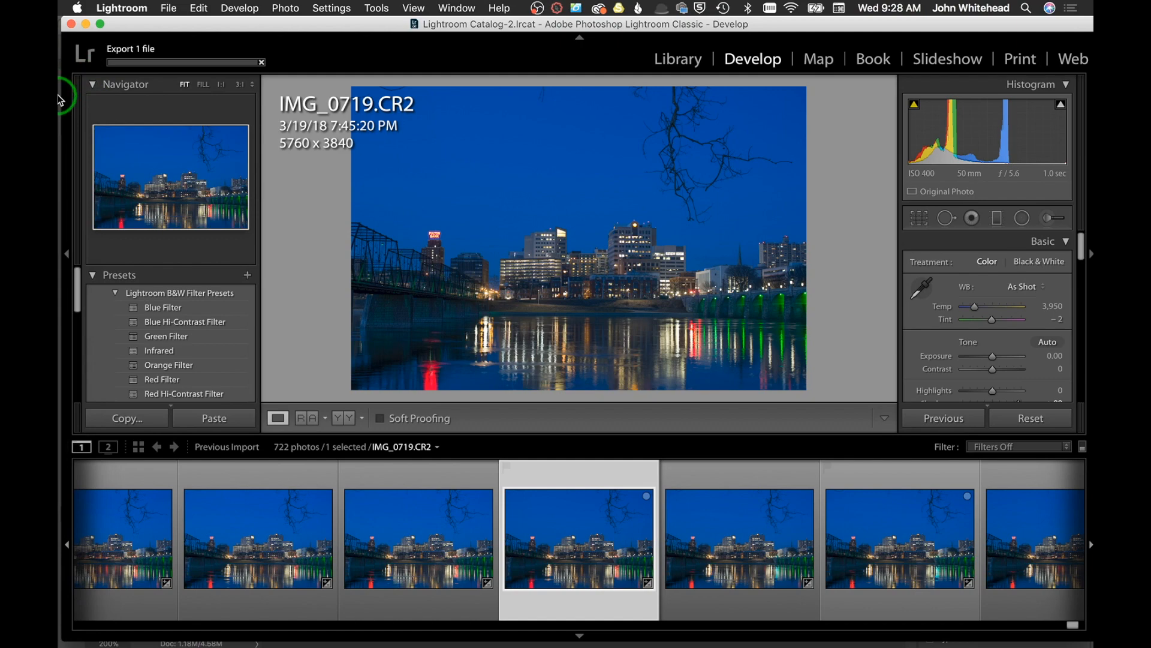
left_click(82, 116)
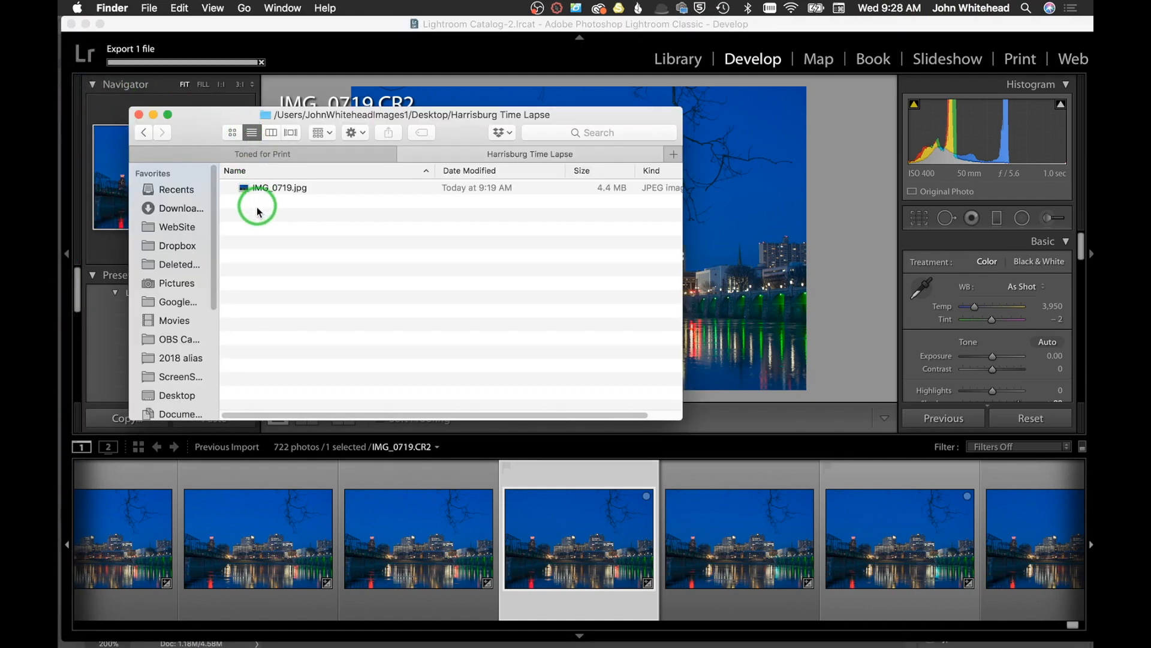
left_click(175, 395)
left_click_drag(244, 187, 72, 198)
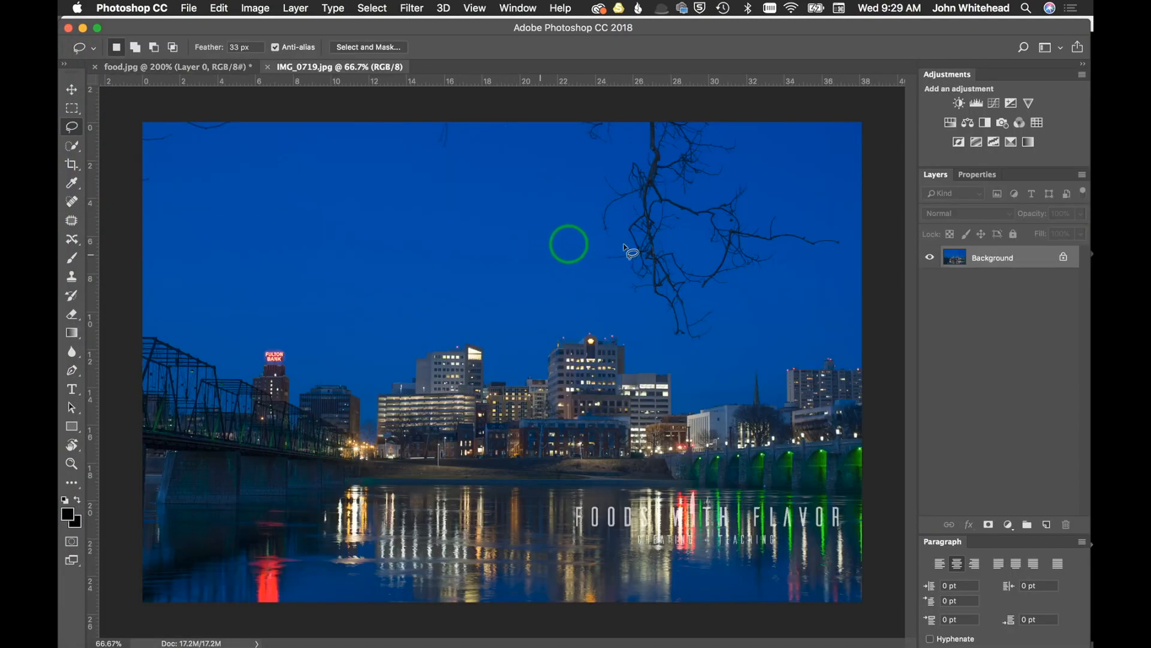